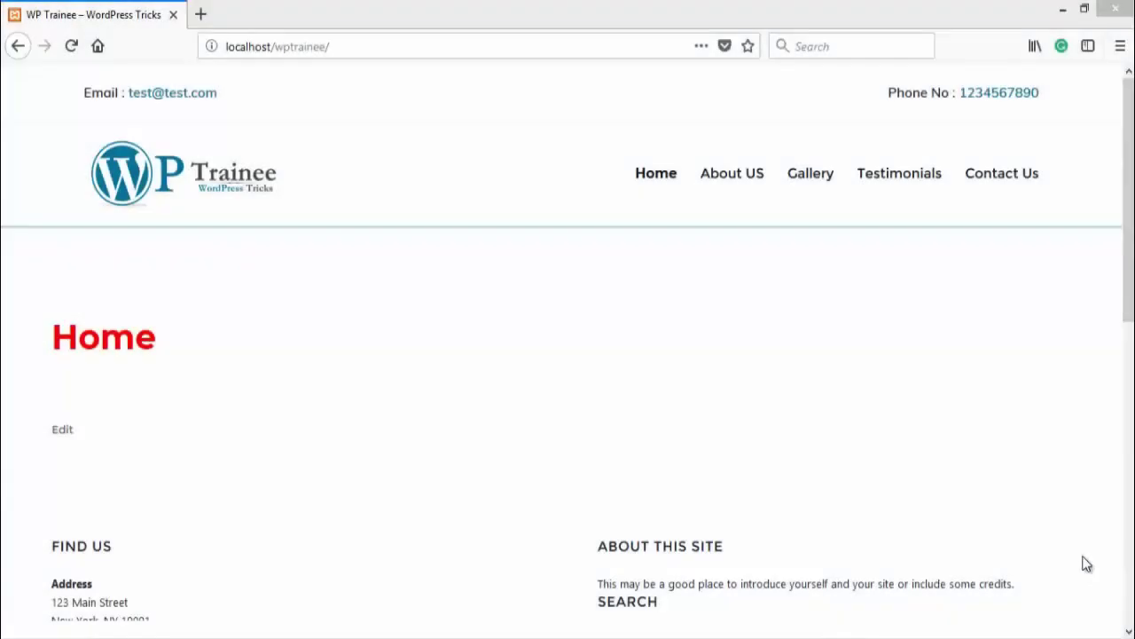
In a new tab, go to localhost/wptrainee/wp-admin and list all site pages
left_click(1125, 315)
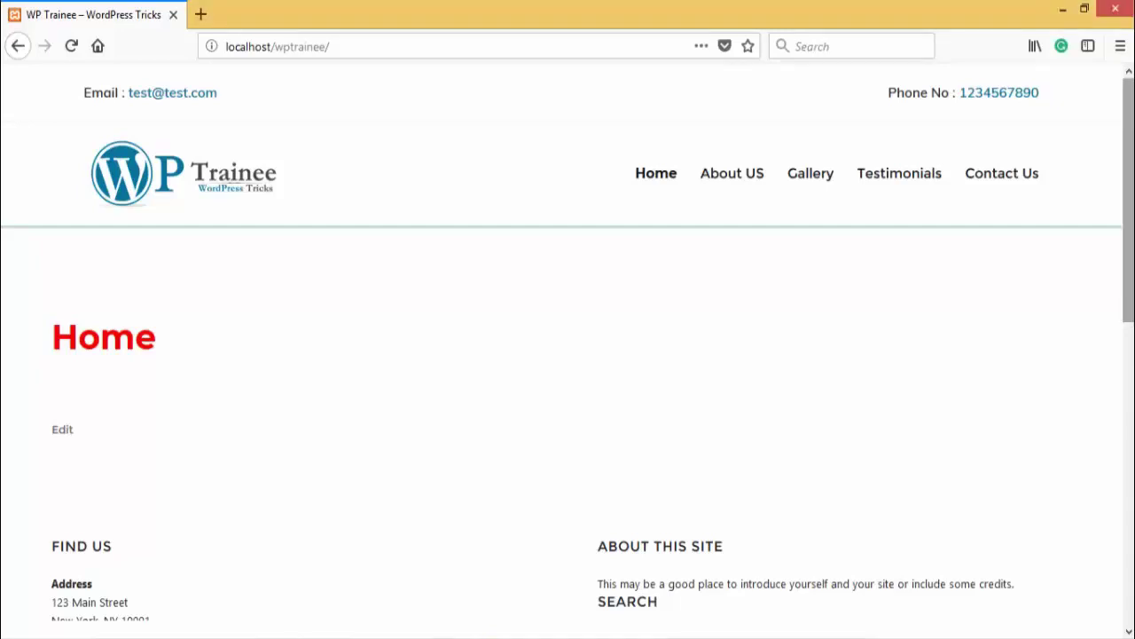
mouse_move(1127, 315)
left_mouse_down()
mouse_move(1130, 561)
mouse_move(1127, 338)
left_mouse_up()
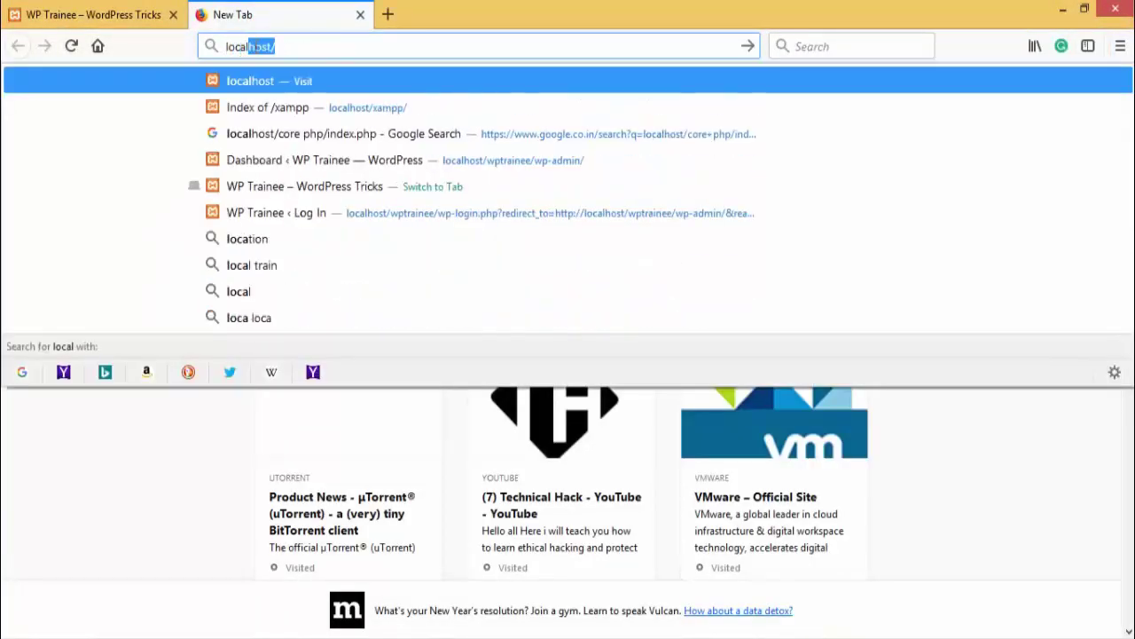
type("lhost/wp")
key("Right")
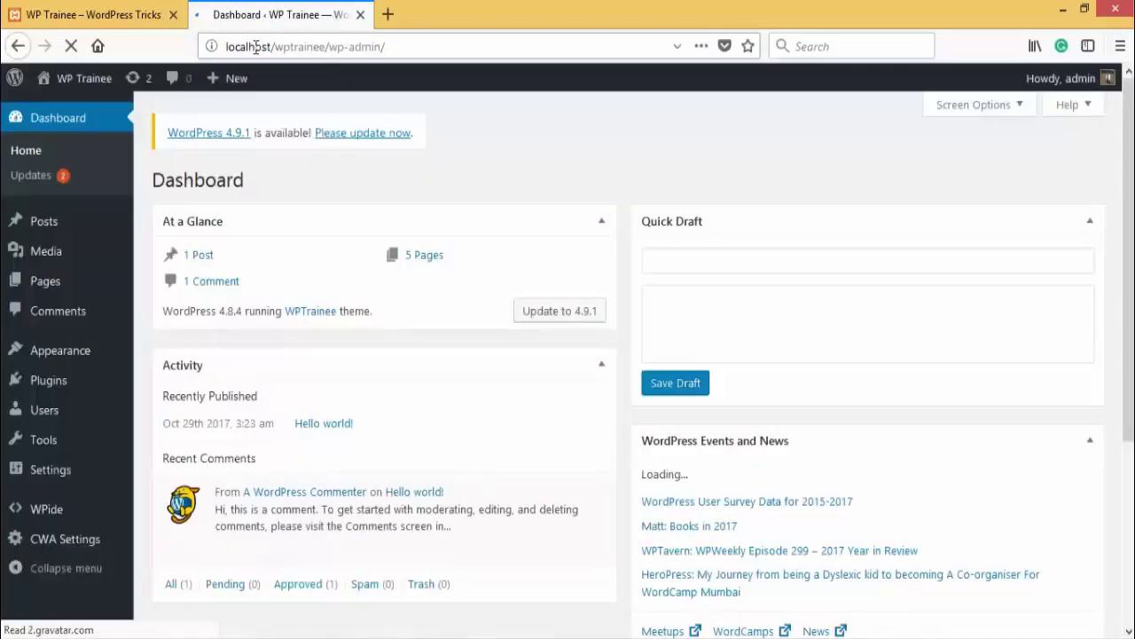
left_click(54, 280)
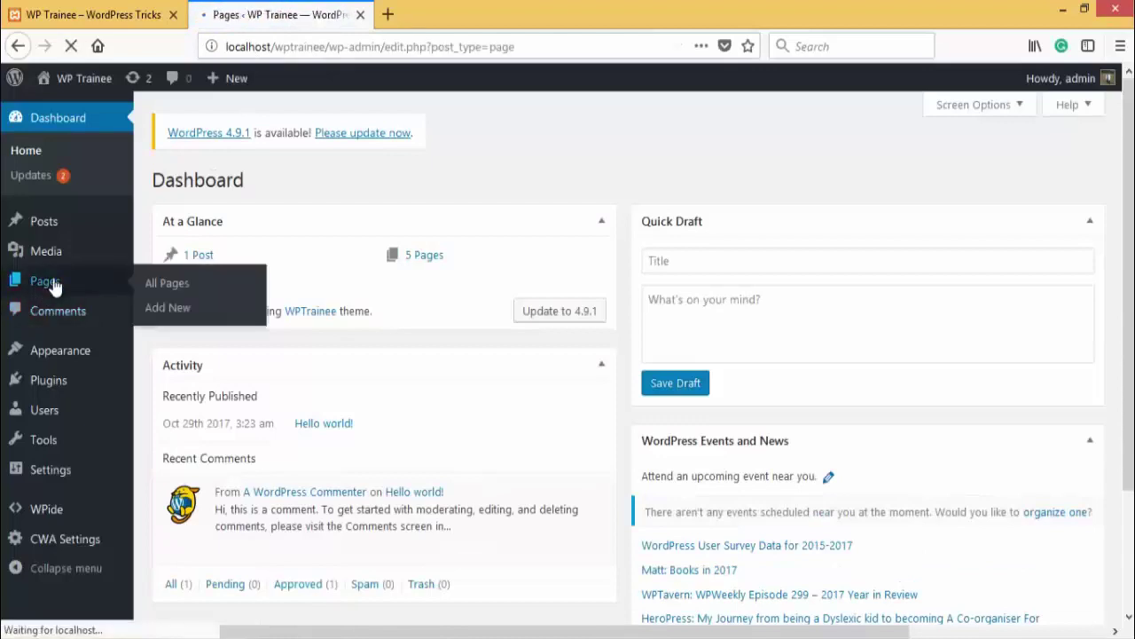
scroll(178, 354, "down", 2)
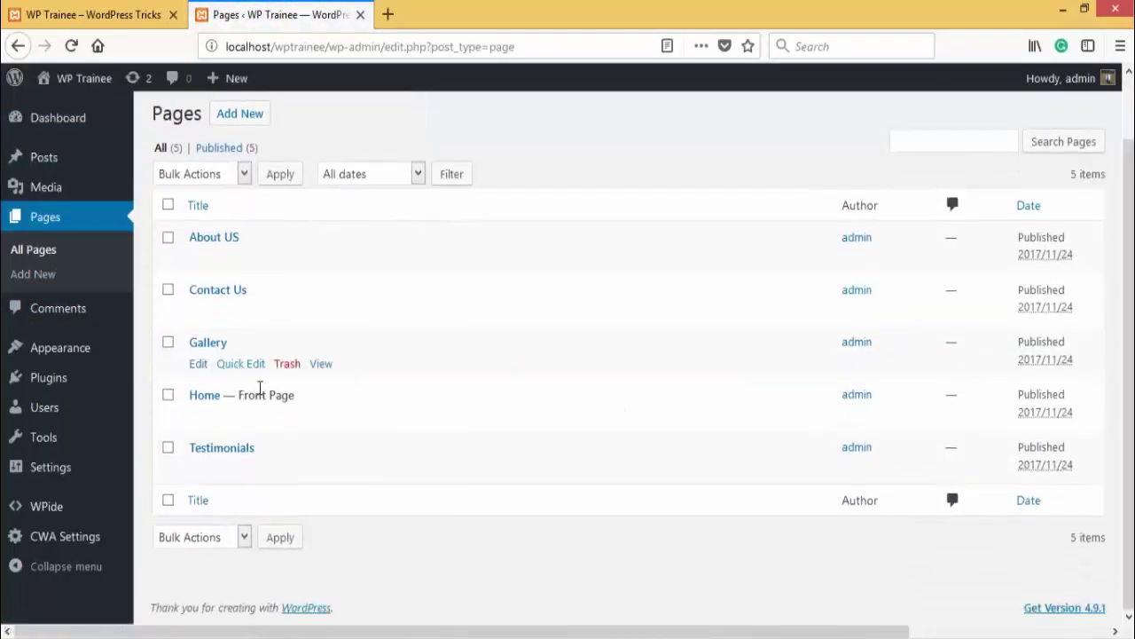
mouse_move(241, 403)
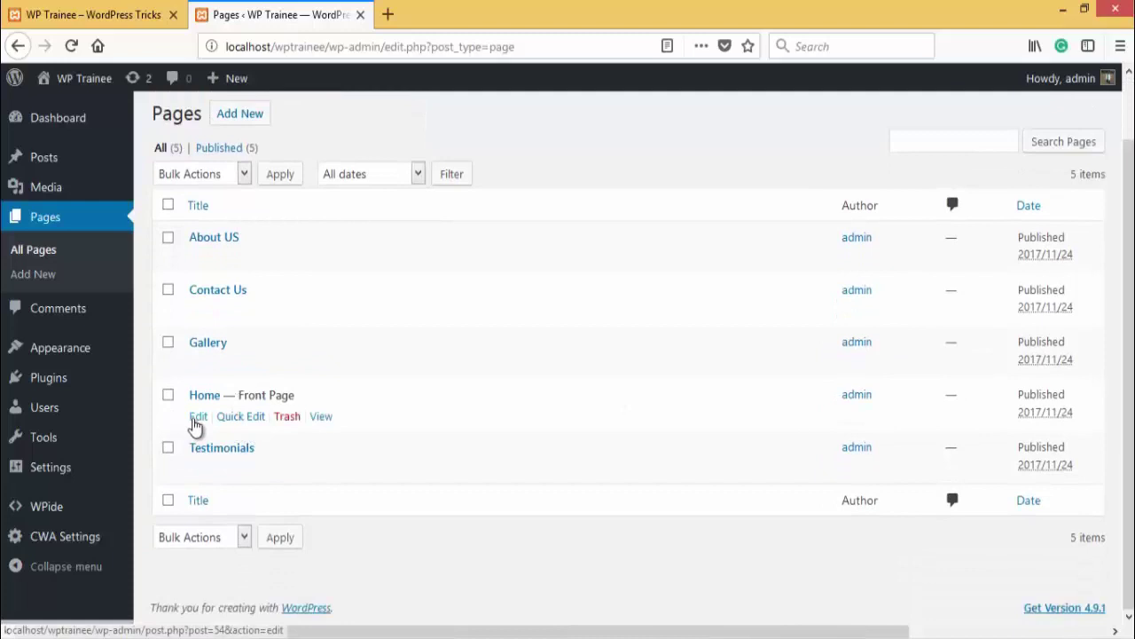
Edit the Home page and check its Page Attributes, which offer only Parent and Order
left_click(197, 417)
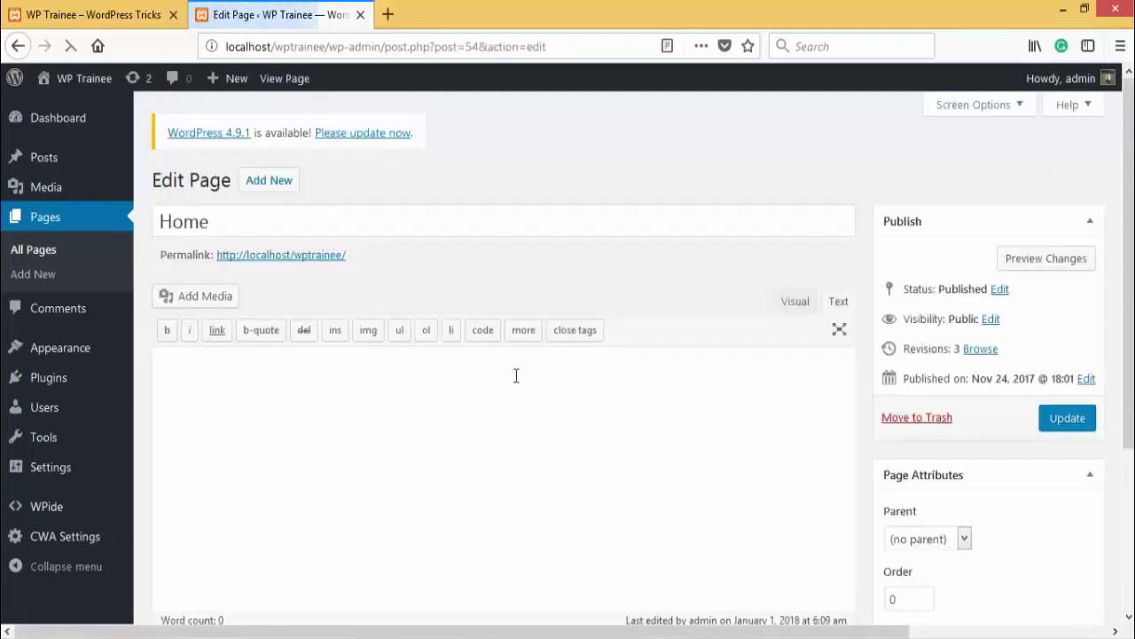
scroll(1124, 403, "down", 2)
scroll(1124, 404, "down", 2)
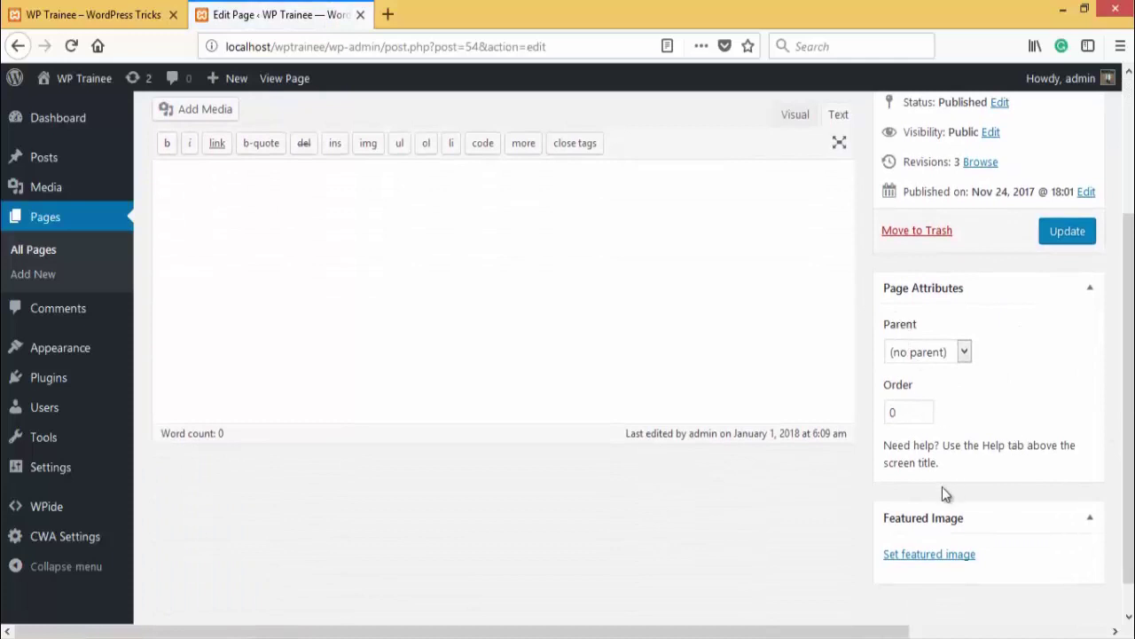
scroll(1127, 399, "down", 1)
scroll(1126, 399, "up", 1)
scroll(1127, 399, "up", 1)
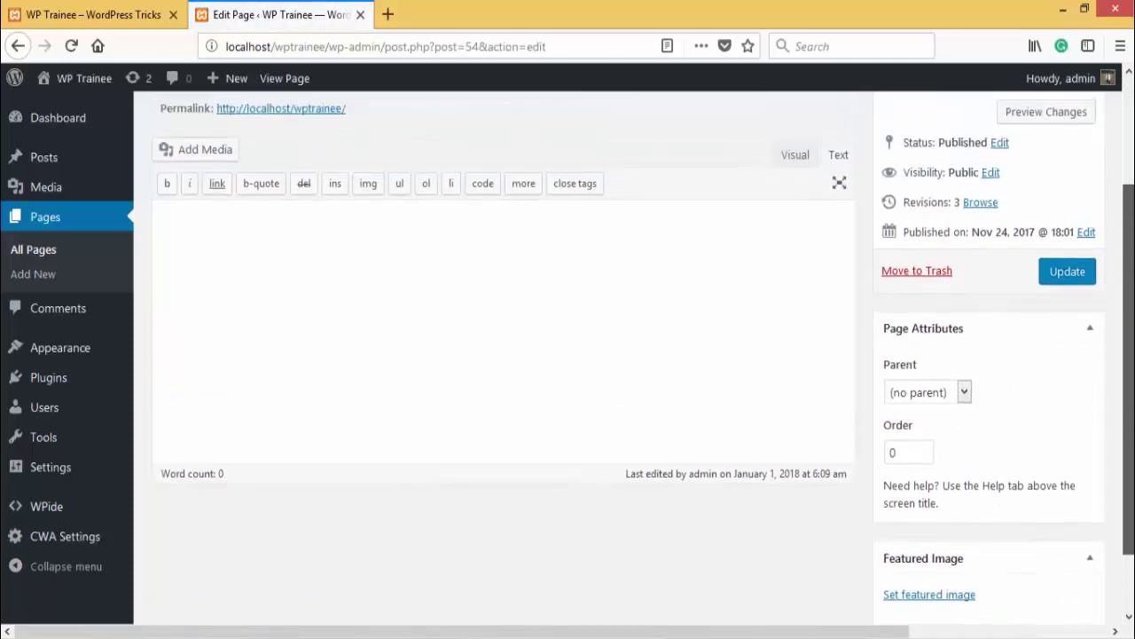
scroll(1116, 519, "down", 2)
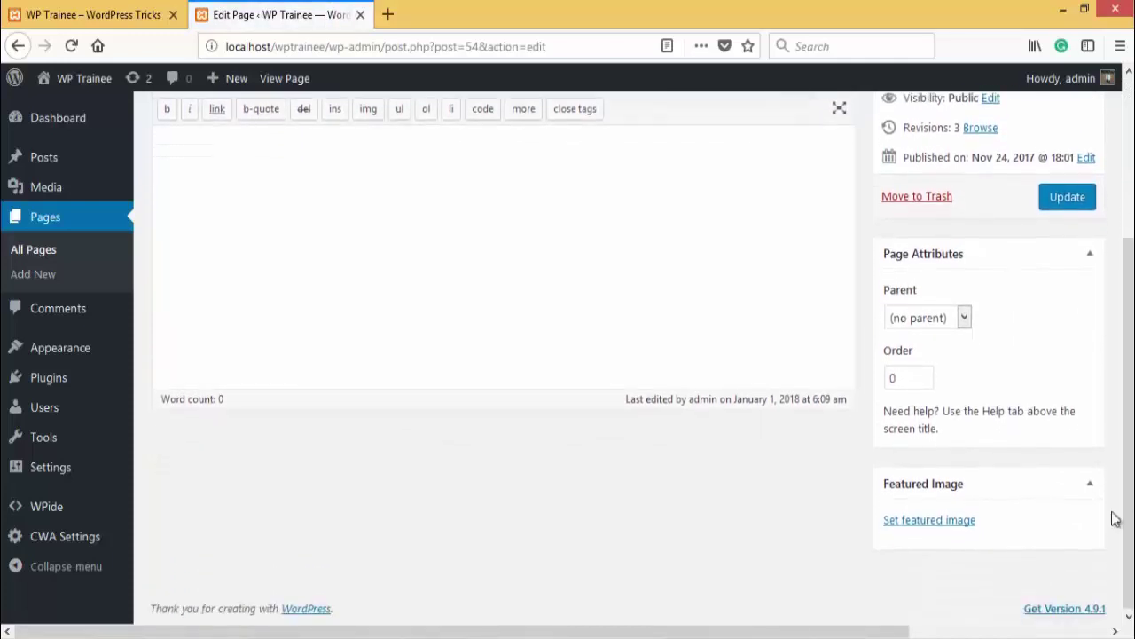
In WPide, create a new file home-template.php inside themes > wptrainee
left_click(40, 511)
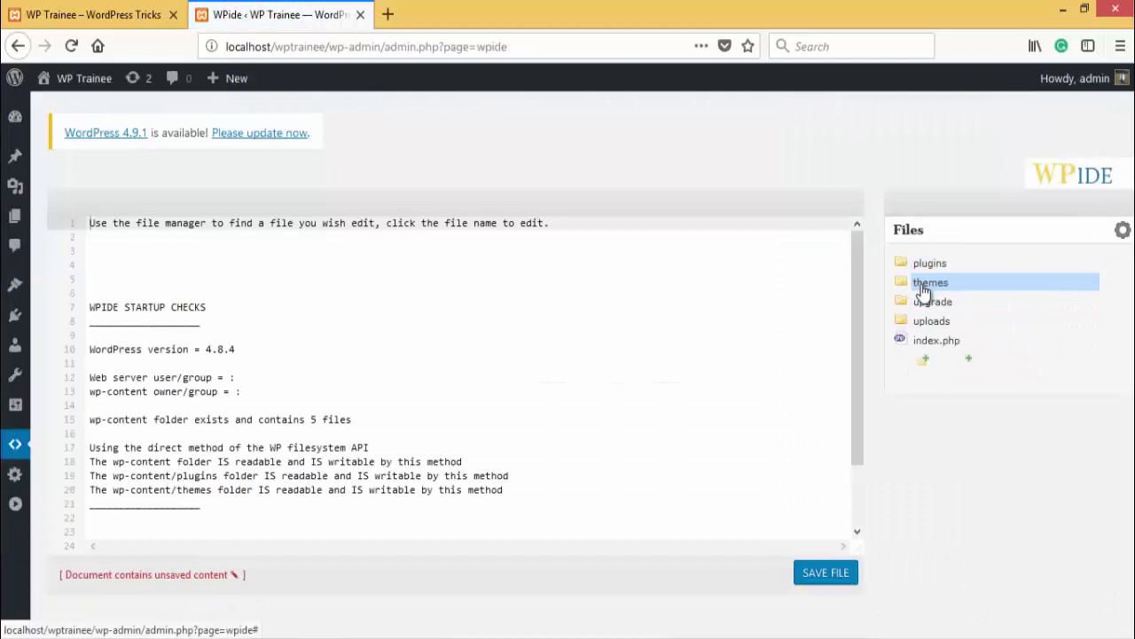
left_click(993, 283)
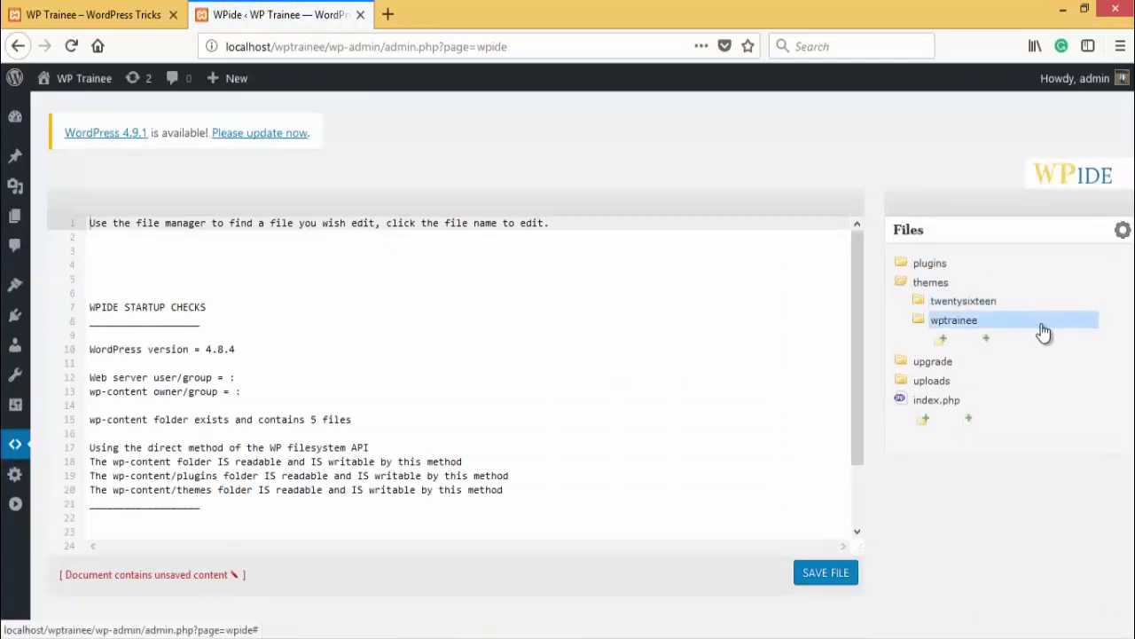
left_click(1043, 321)
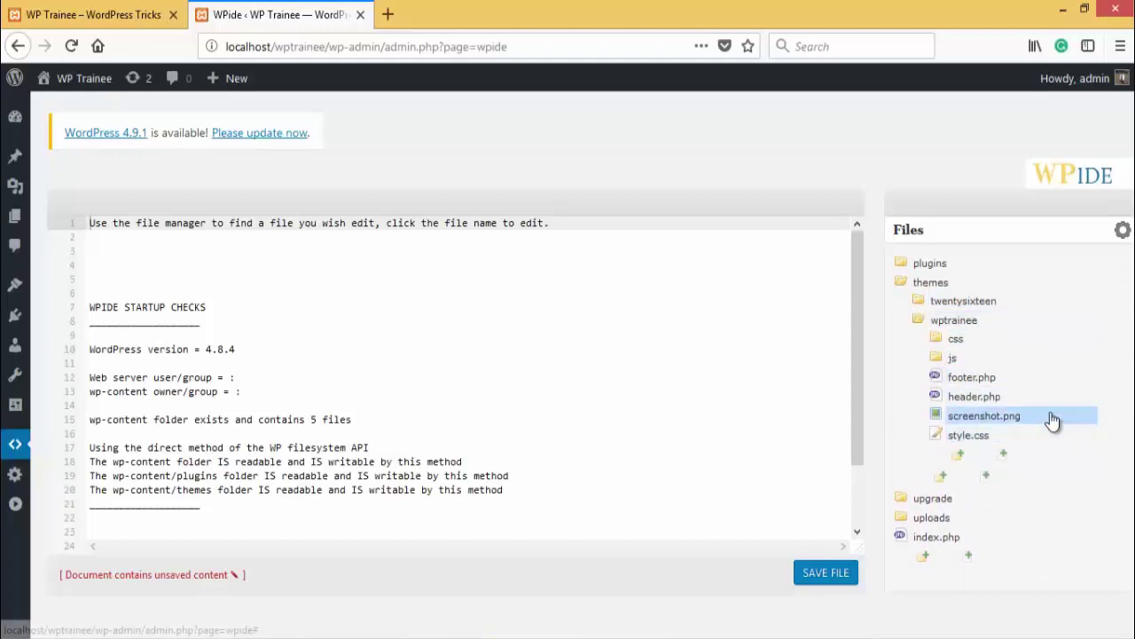
left_click(1003, 453)
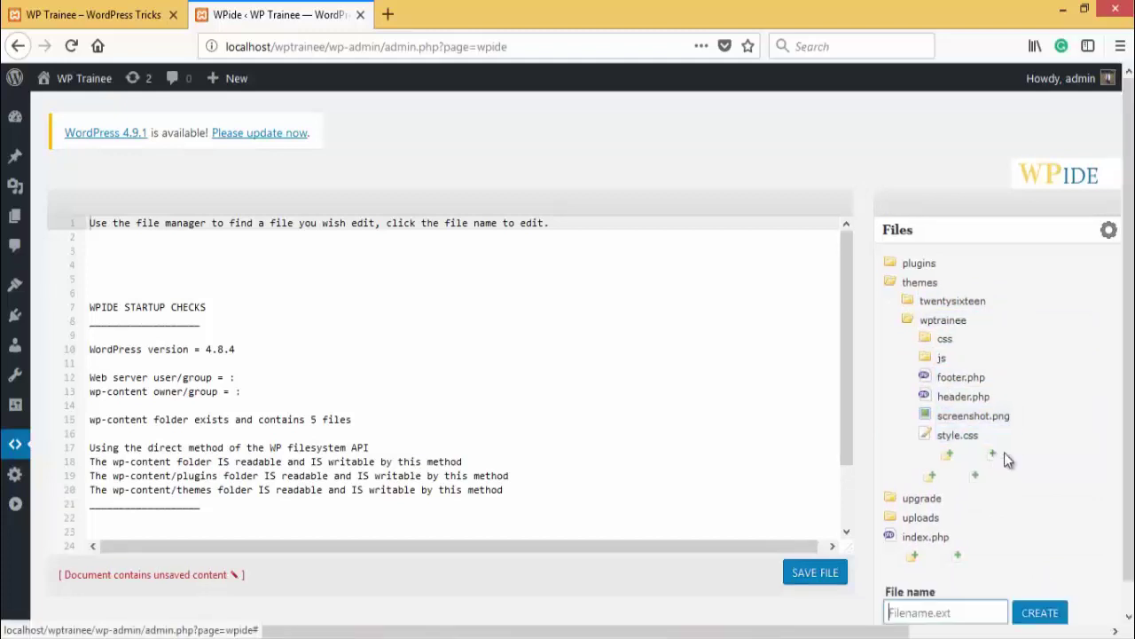
scroll(1128, 467, "down", 1)
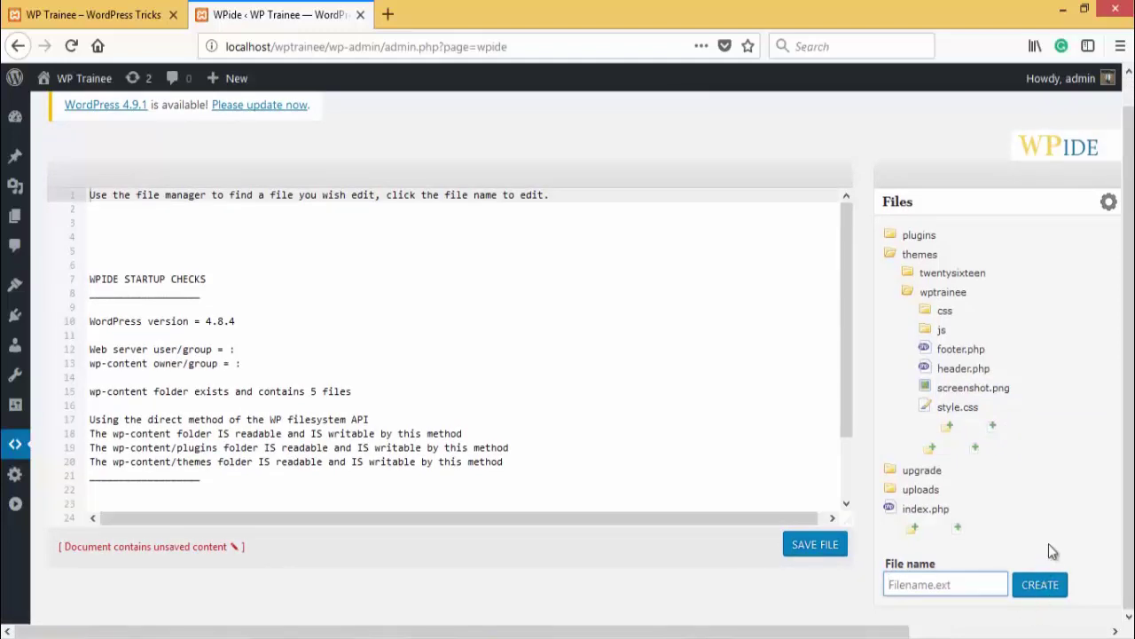
type("home")
type("-templ")
type("ate.php")
left_click(1054, 590)
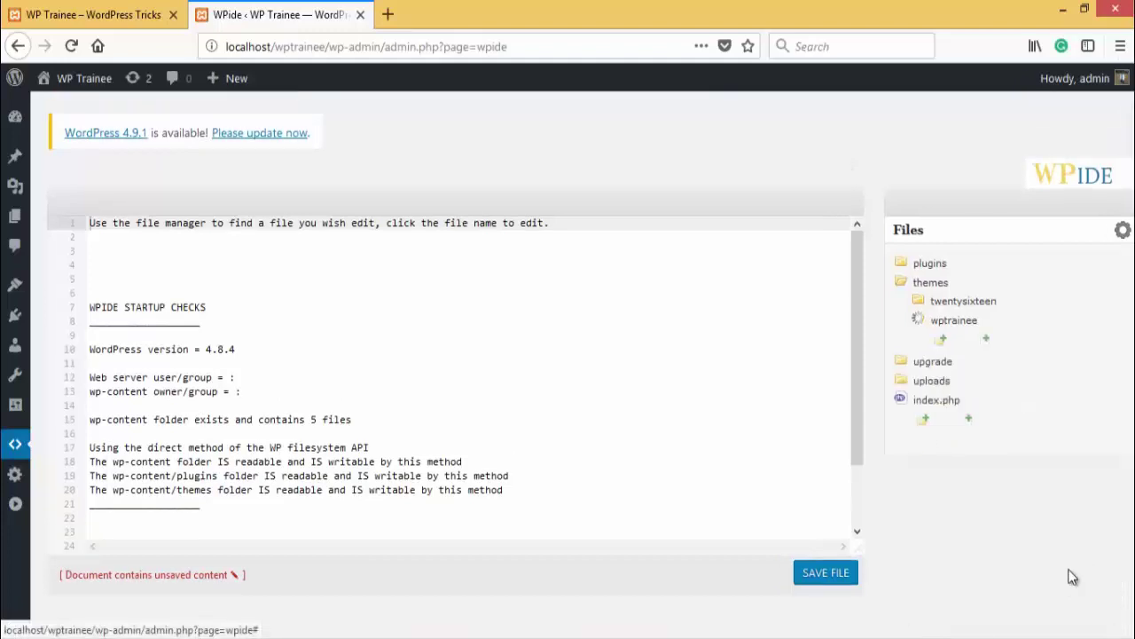
Open home-template.php and Twenty Sixteen's page.php in WPide
left_click(972, 417)
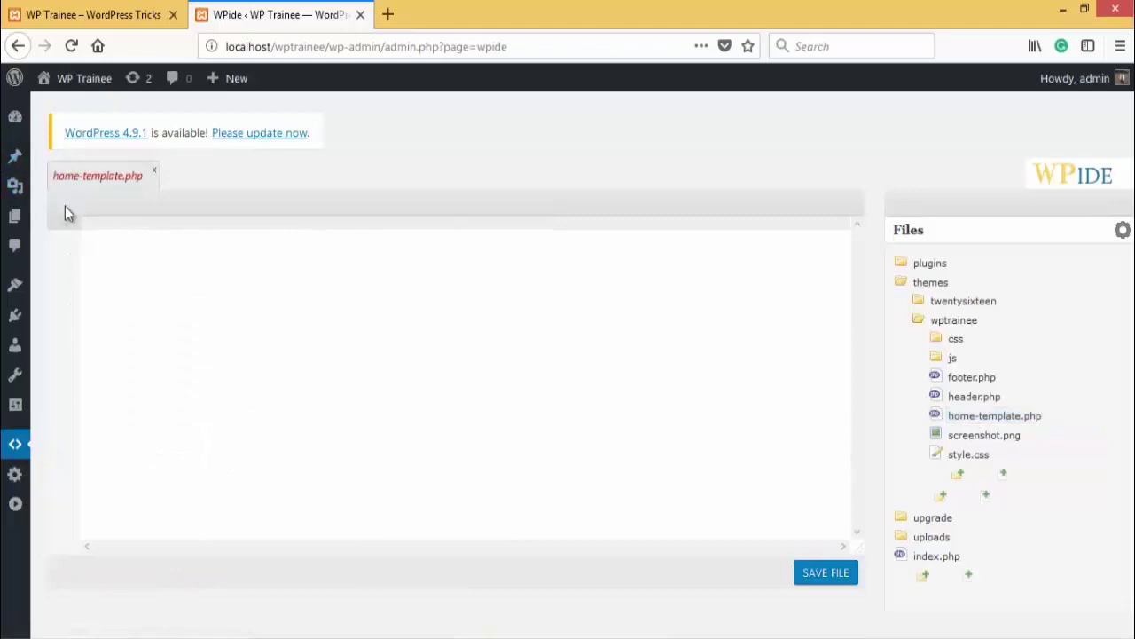
left_click(950, 382)
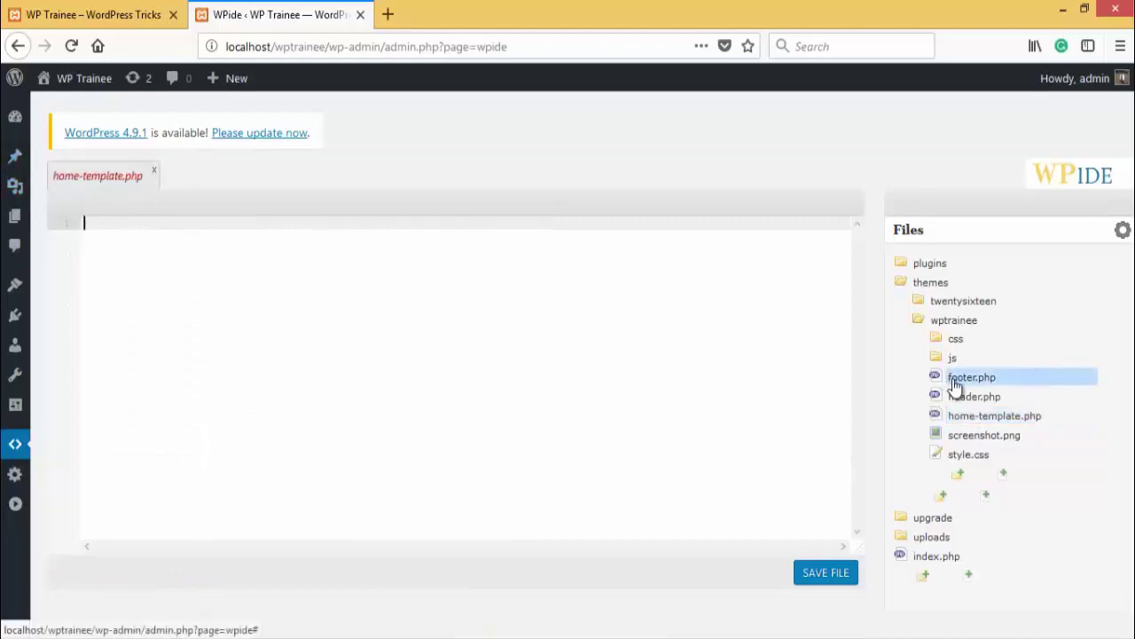
left_click(965, 303)
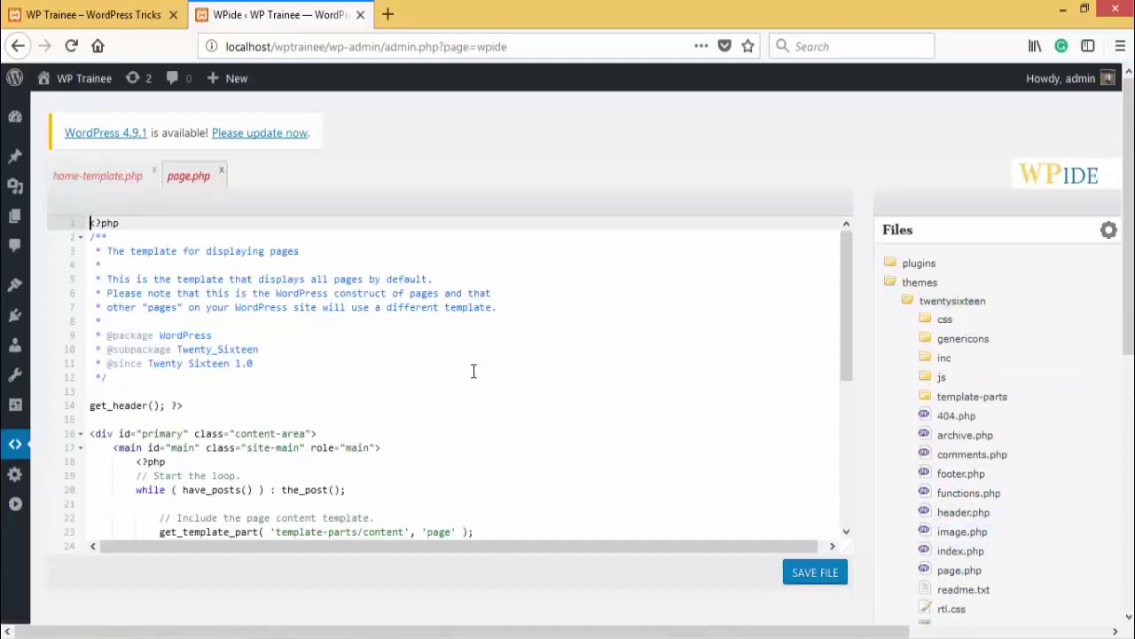
Select and copy all of page.php's code
key("ctrl+a")
left_click(472, 368)
right_click(472, 368)
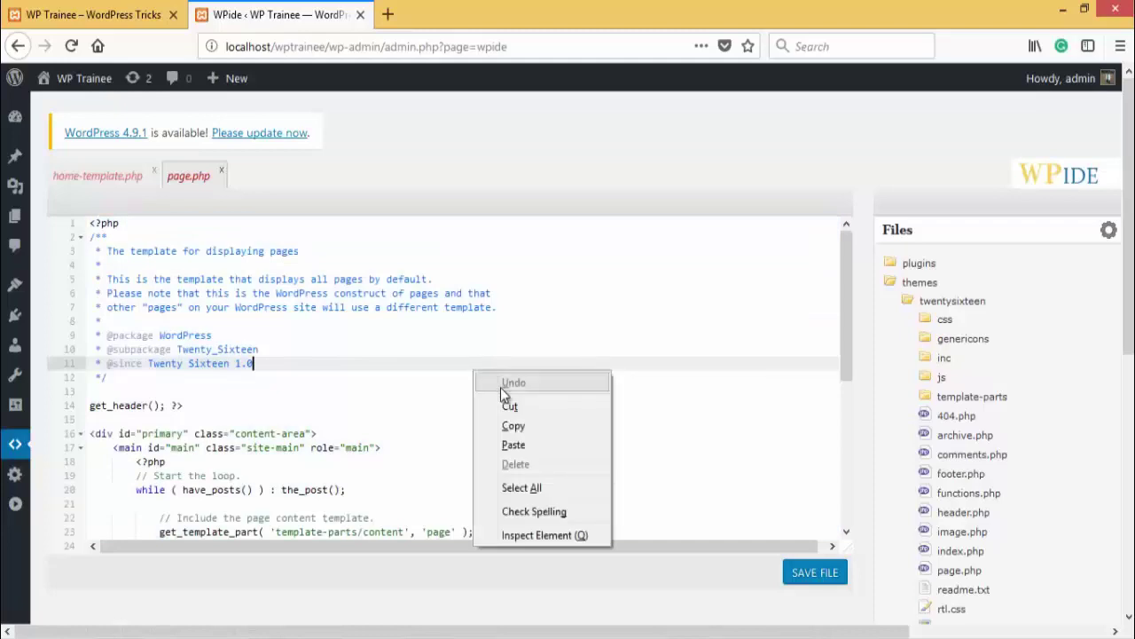
left_click(555, 487)
right_click(498, 411)
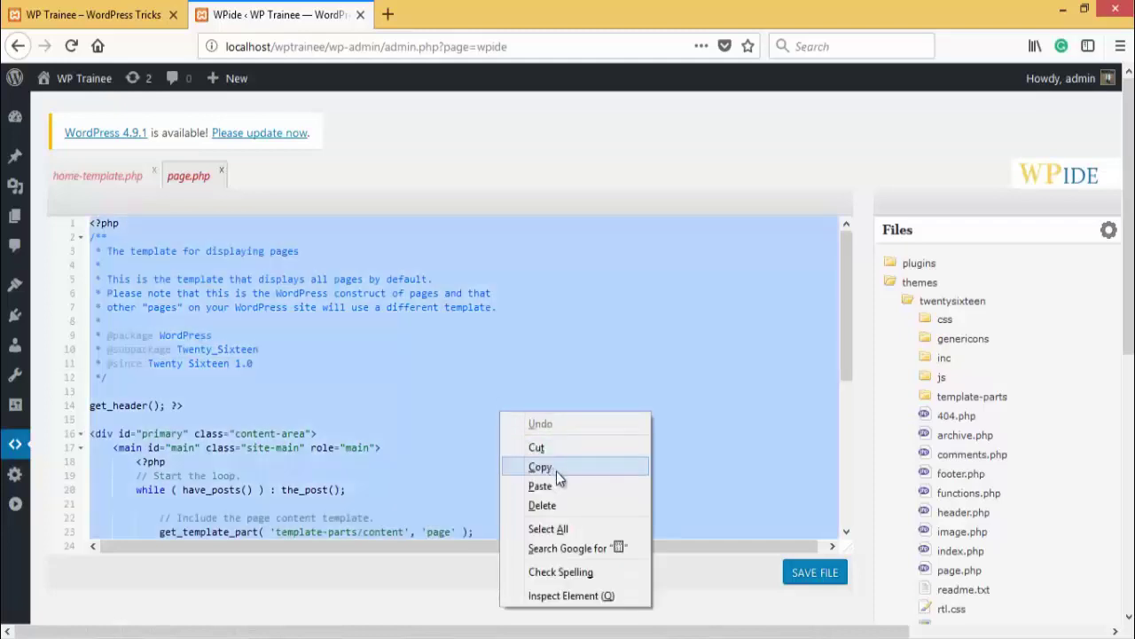
left_click(536, 471)
Paste page.php's code into the empty home-template.php
left_click(89, 180)
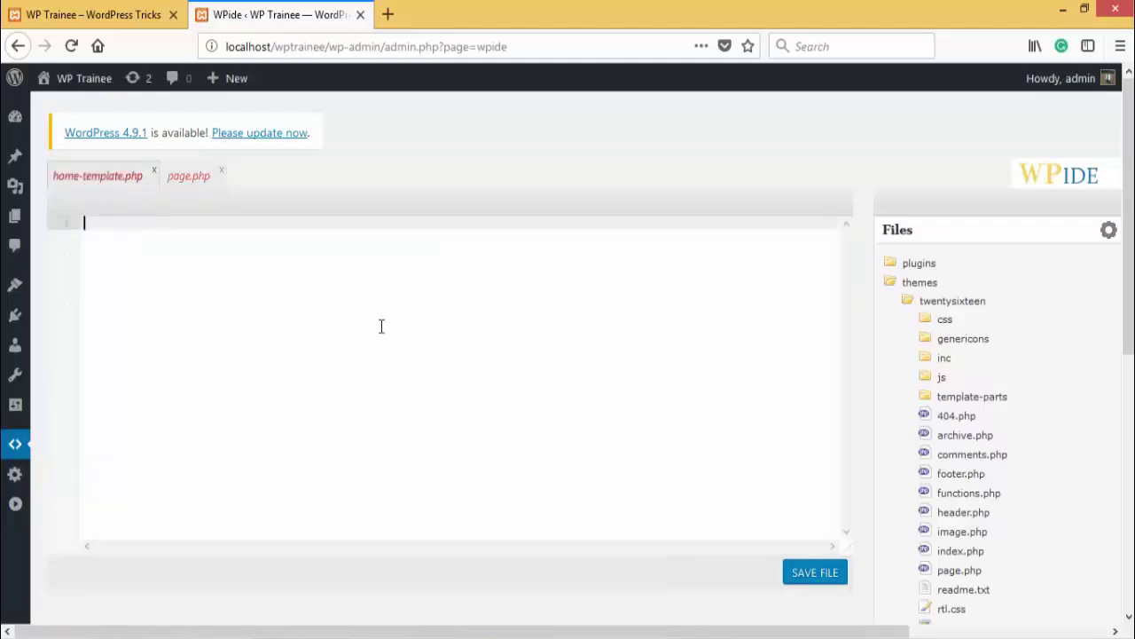
right_click(385, 328)
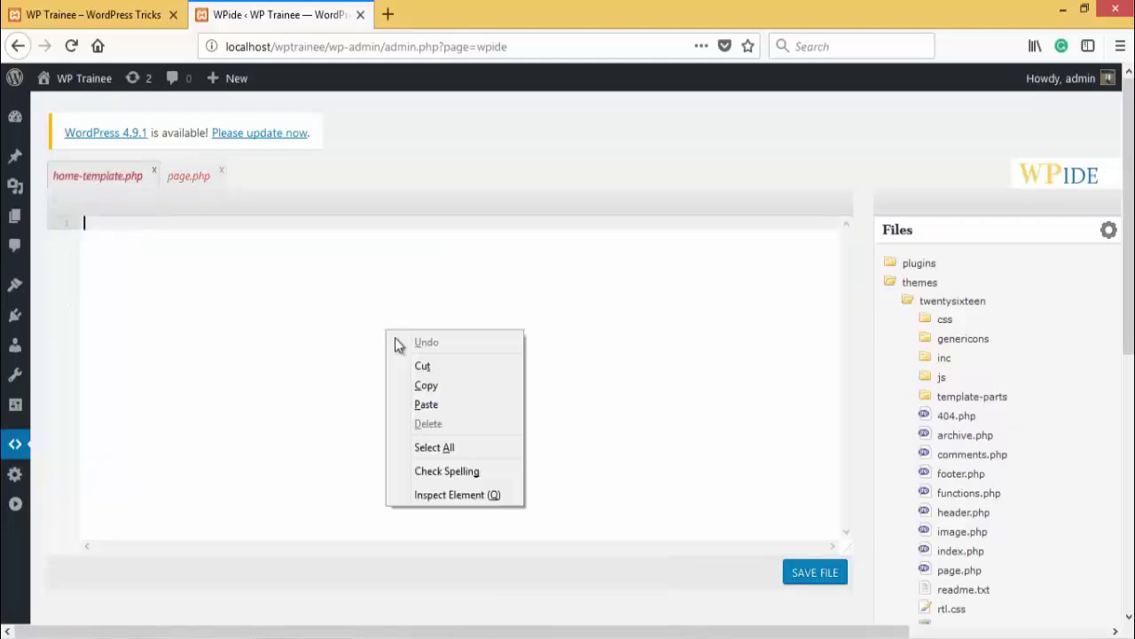
left_click(440, 405)
left_click_drag(851, 472, 852, 266)
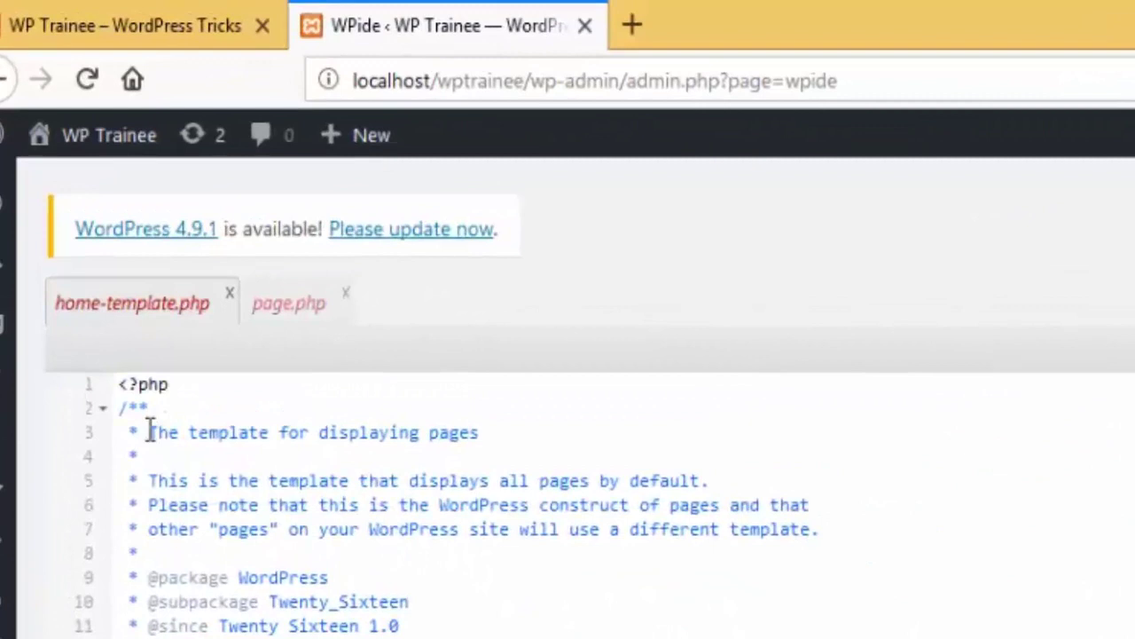
Change line 3 to 'Template Name: Home Page' and save the file
left_click(151, 432)
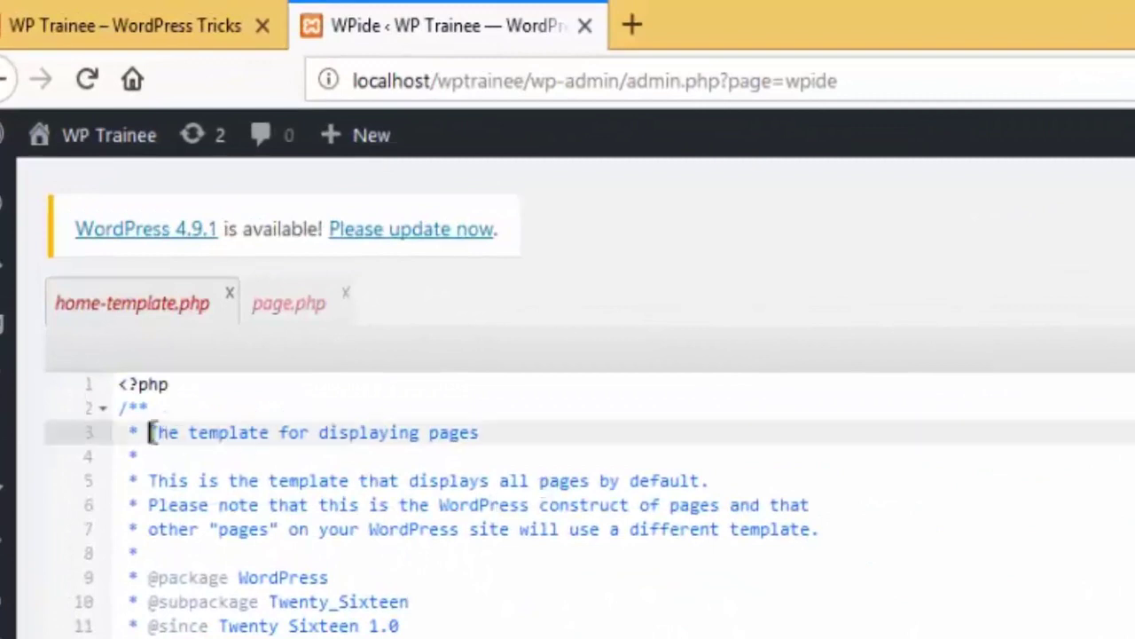
left_click(549, 432, "shift")
type("Template")
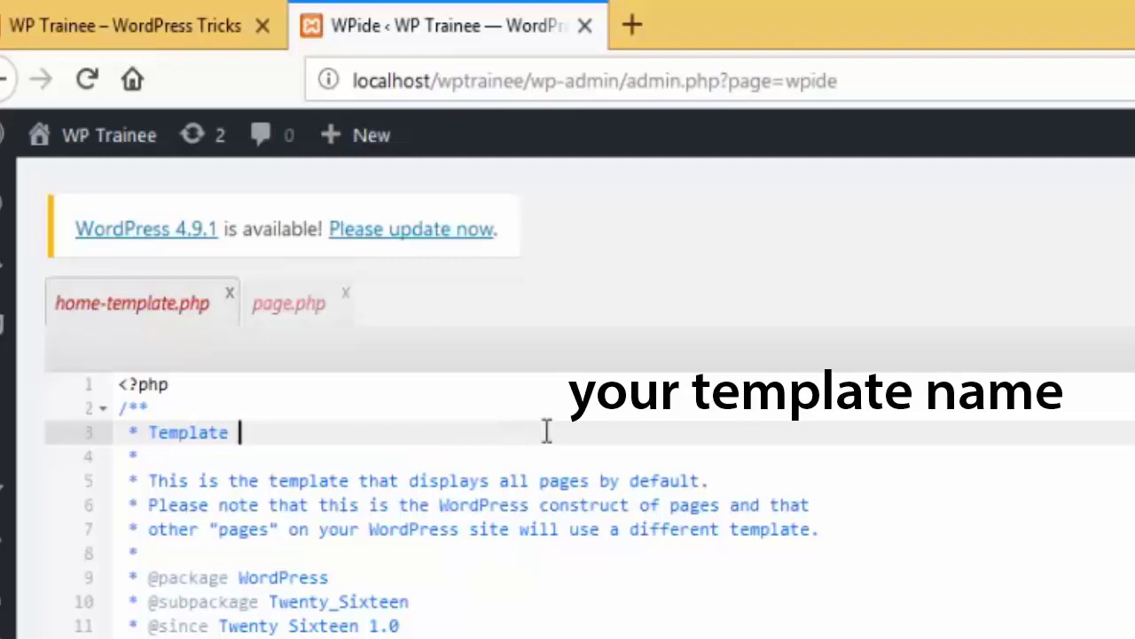
type("ame: Hom")
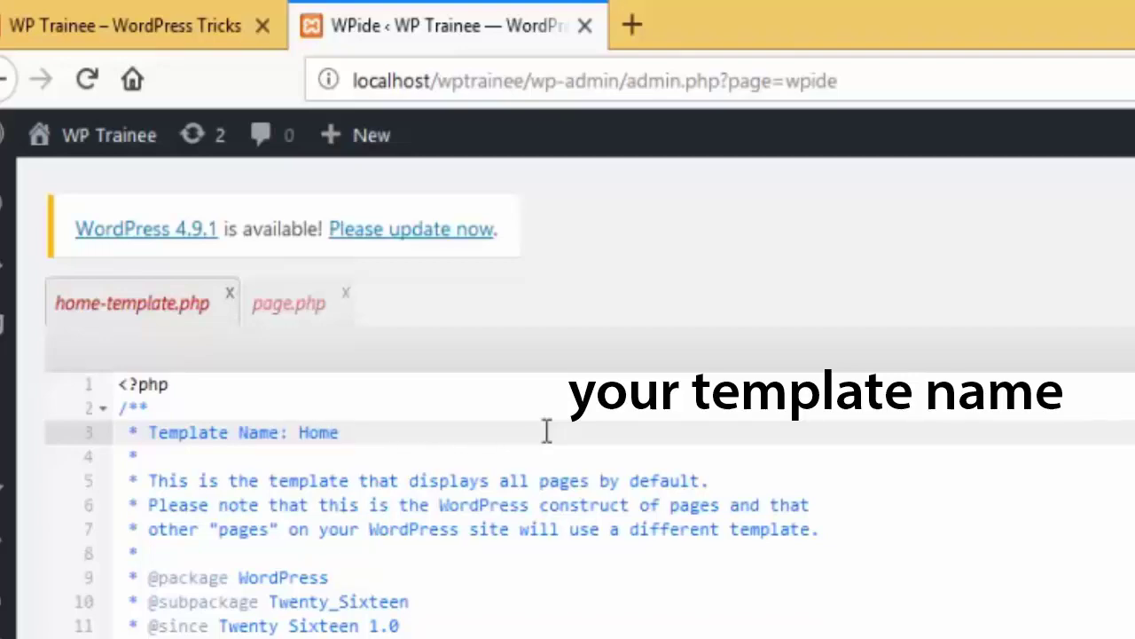
type("e")
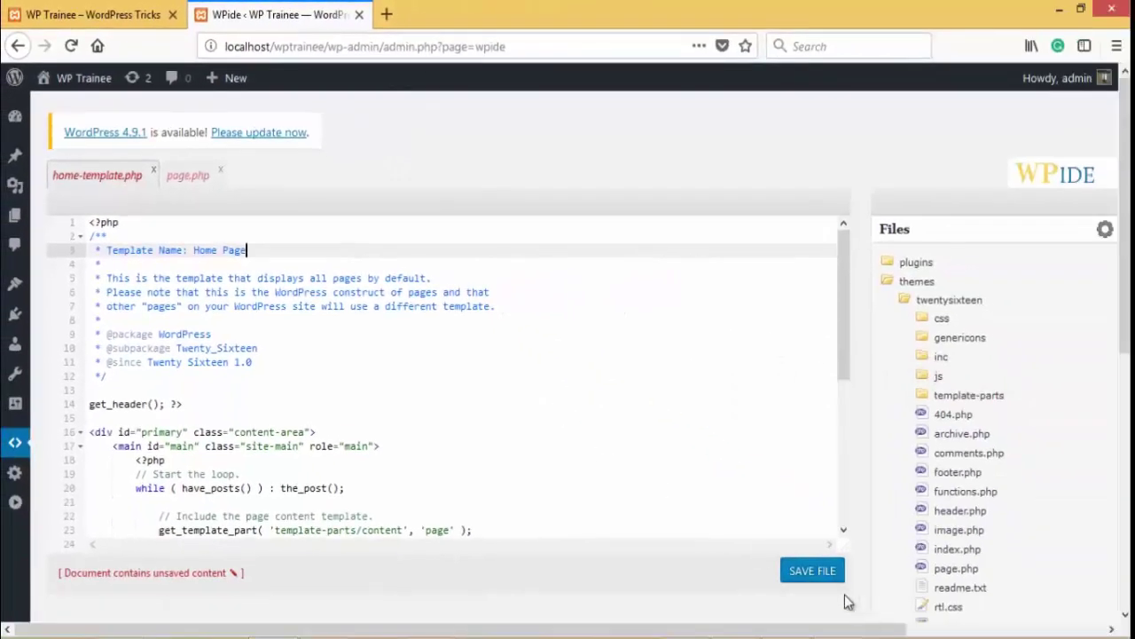
left_click(814, 573)
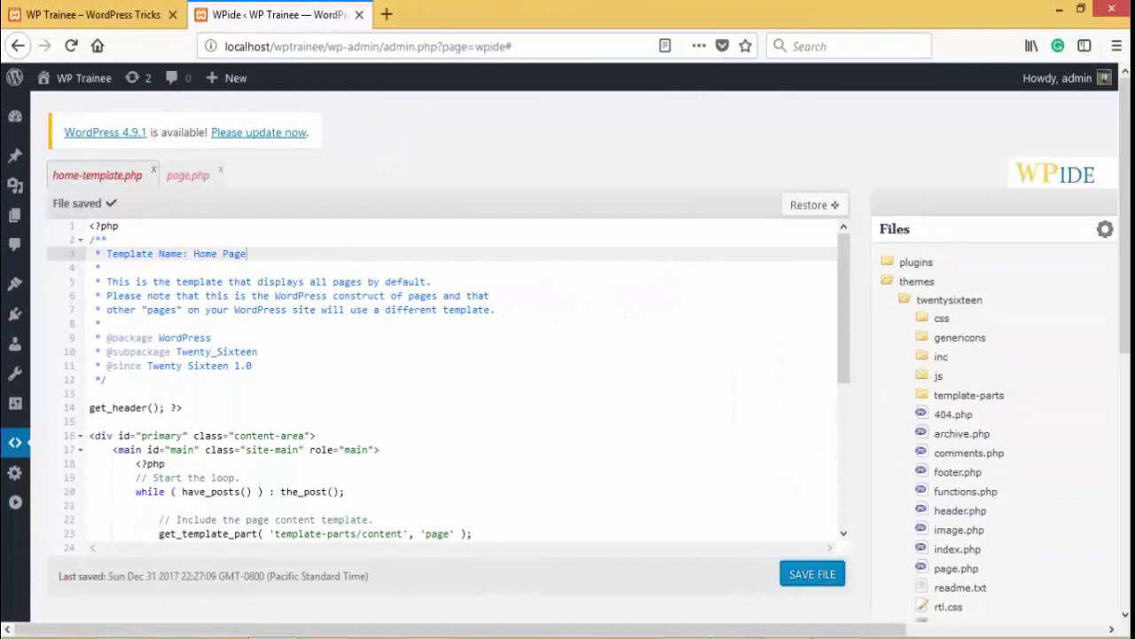
Set the Home page's template to Home Page and update it
left_click(14, 77)
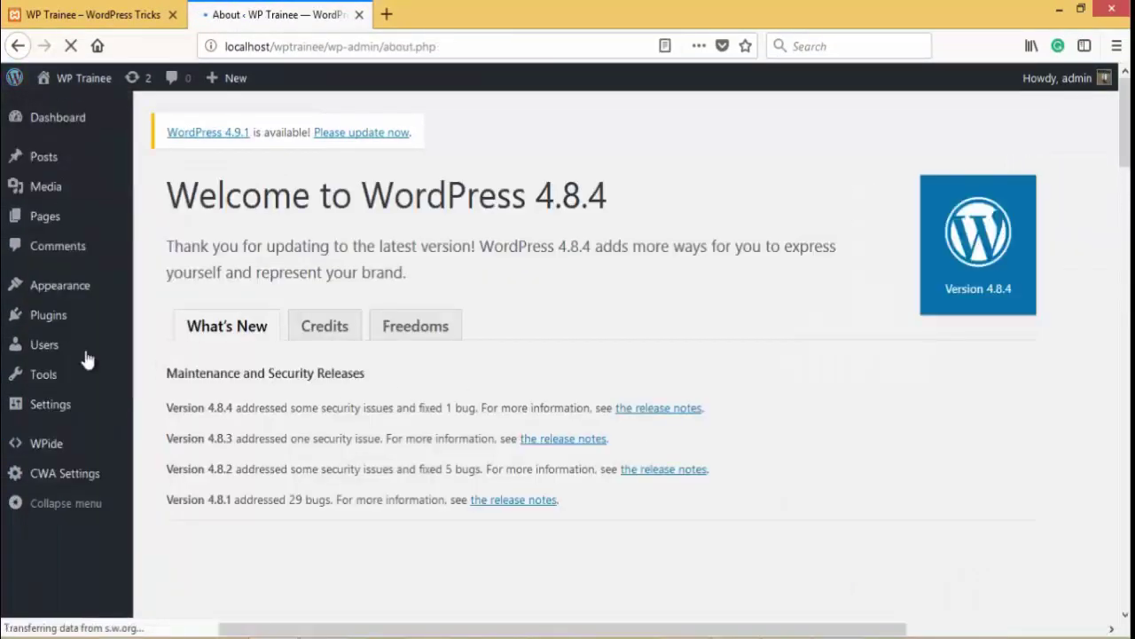
left_click(44, 218)
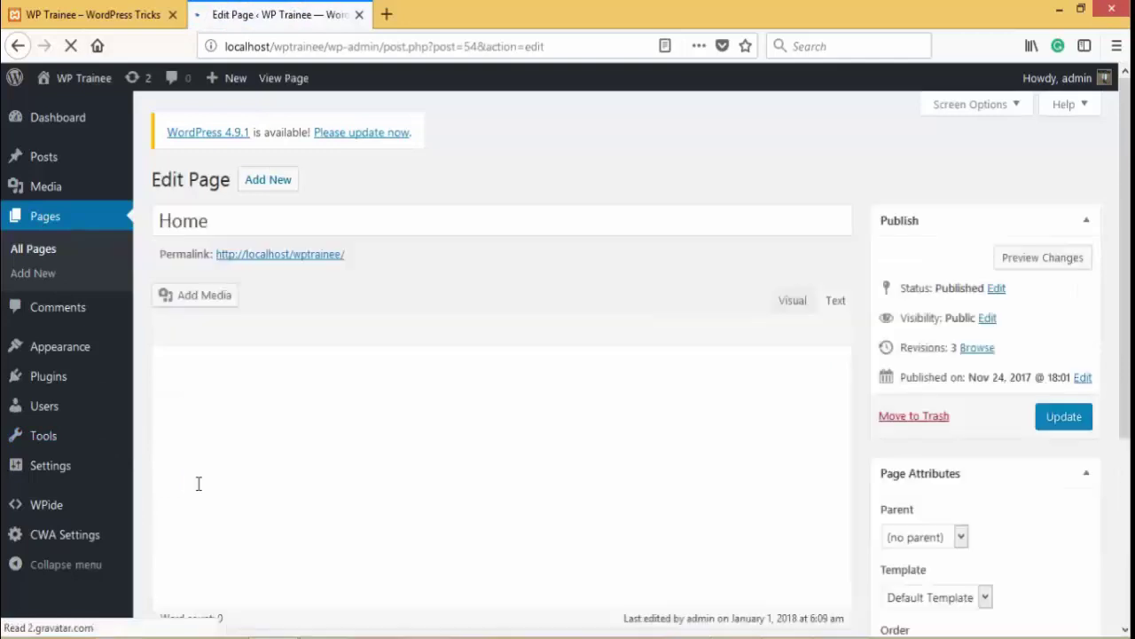
scroll(568, 355, "down", 2)
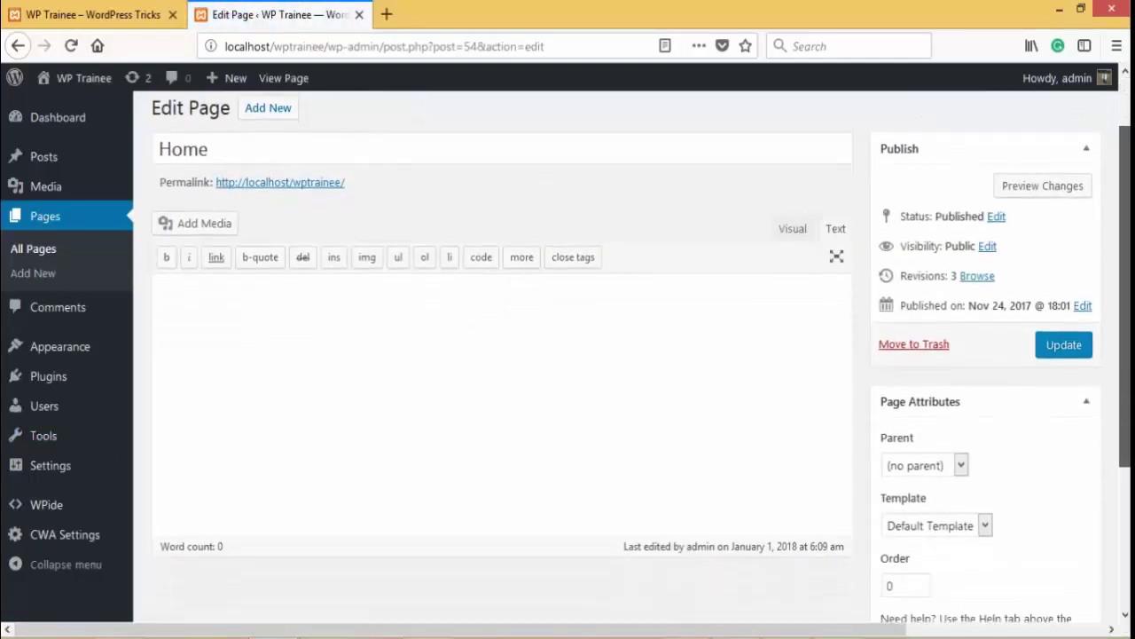
scroll(568, 354, "down", 1)
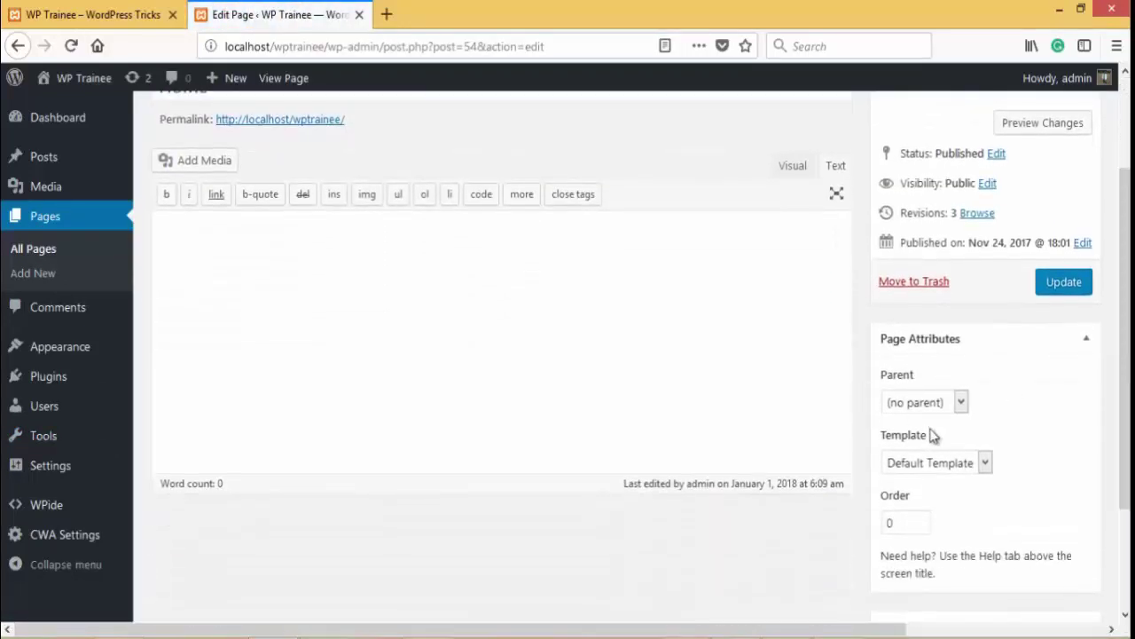
left_click(981, 468)
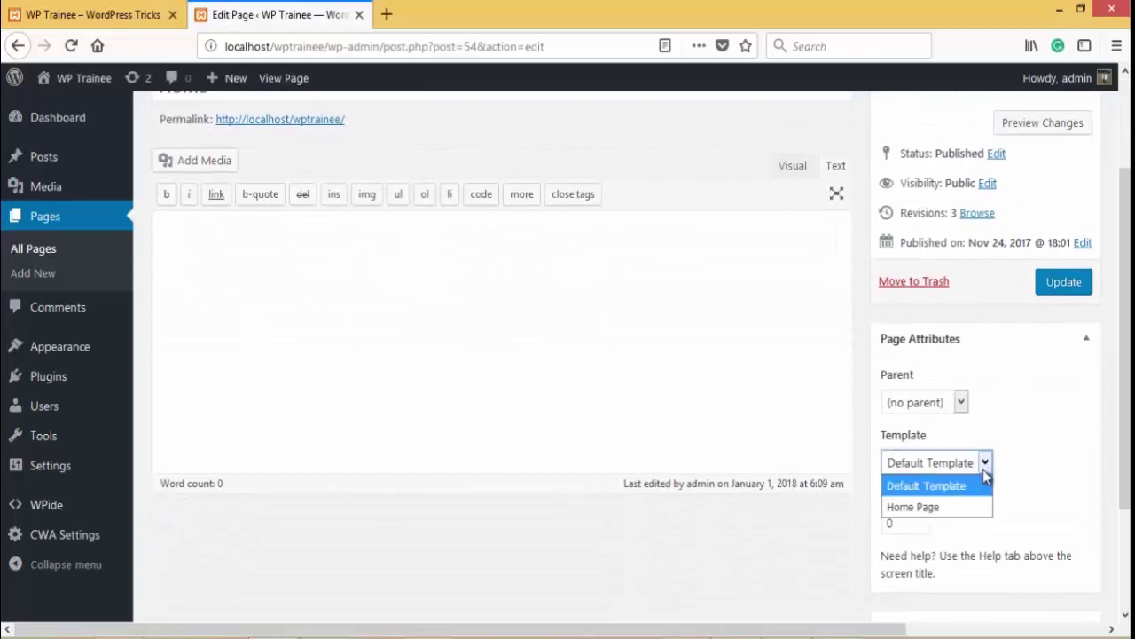
left_click(914, 506)
left_click(1060, 284)
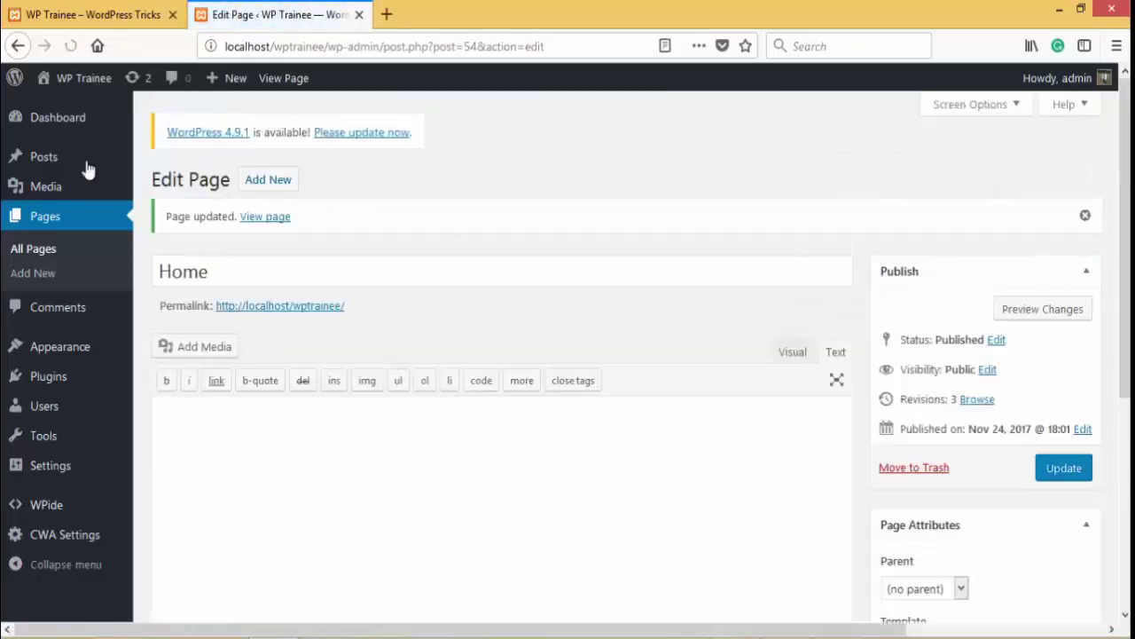
Reload the live Home page to check it, then return to the editor
left_click(61, 8)
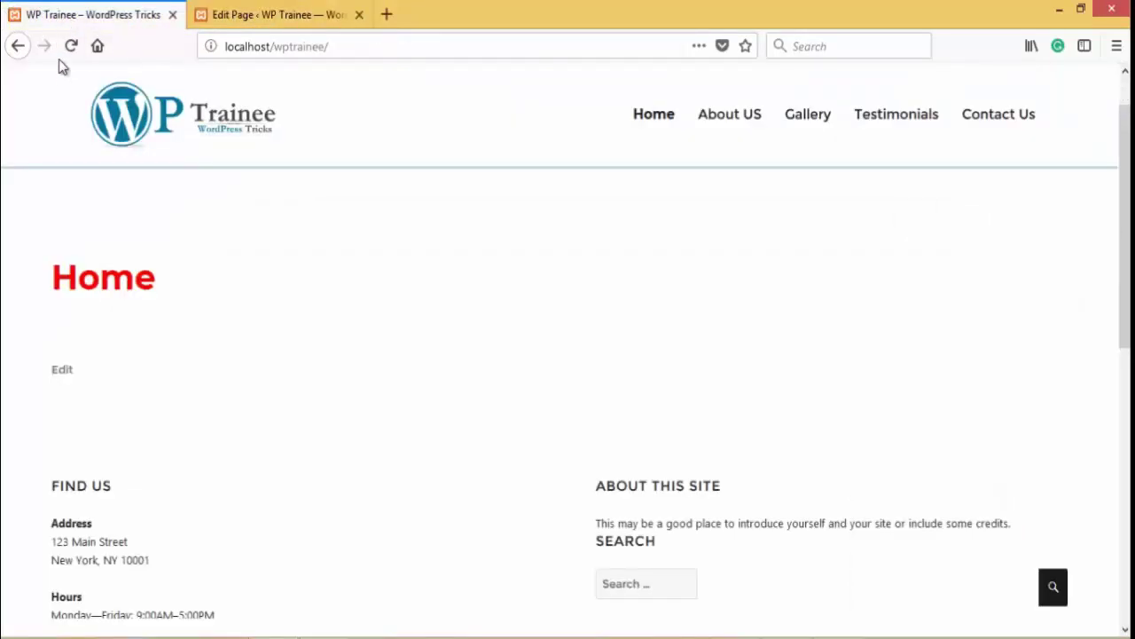
left_click(65, 50)
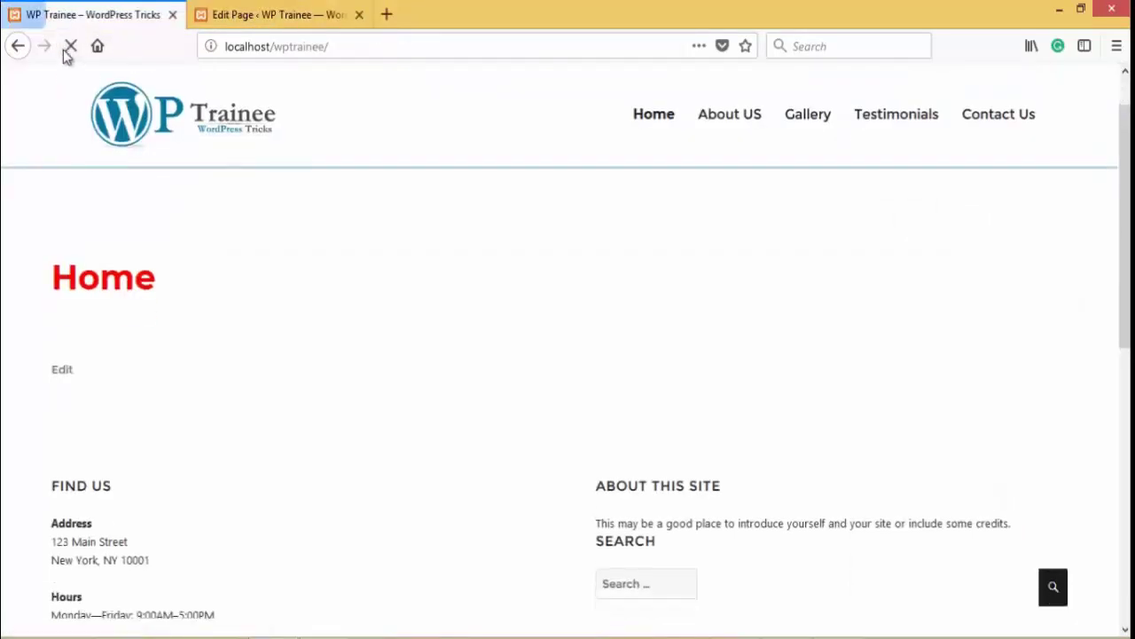
left_click(286, 18)
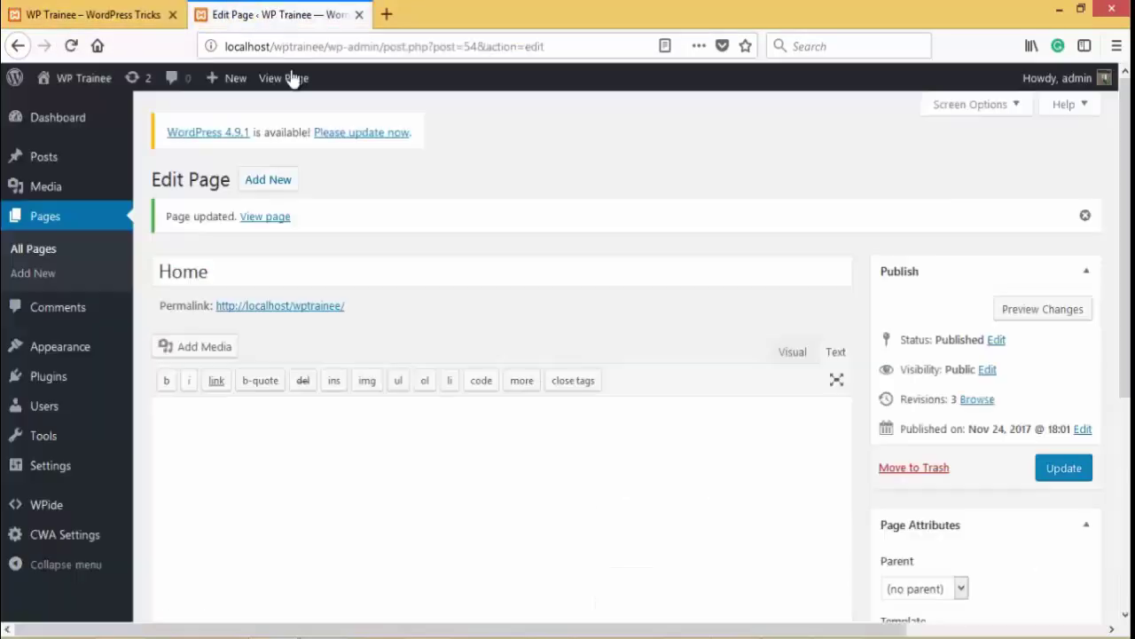
Open wptrainee's home-template.php in WPide
left_click(37, 507)
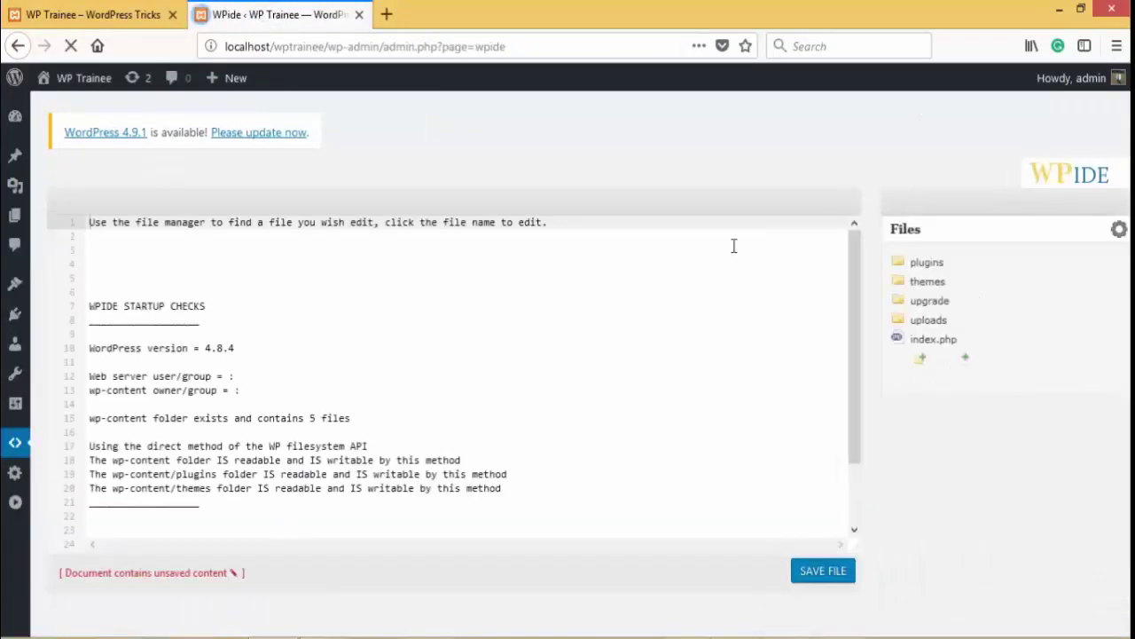
left_click(945, 283)
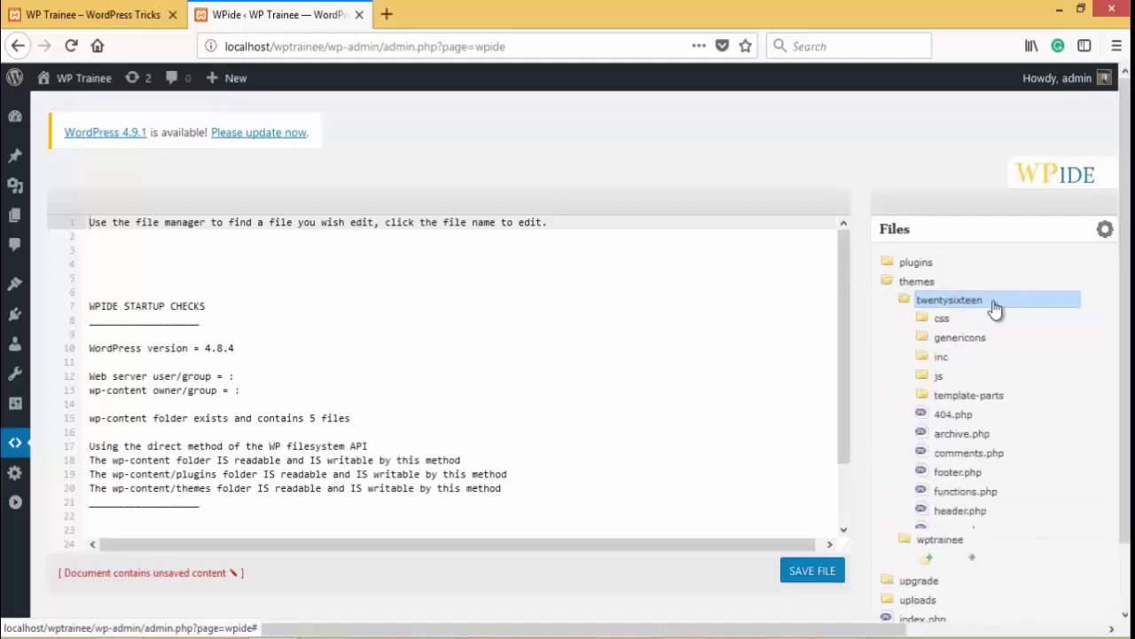
left_click(994, 301)
left_click(1011, 325)
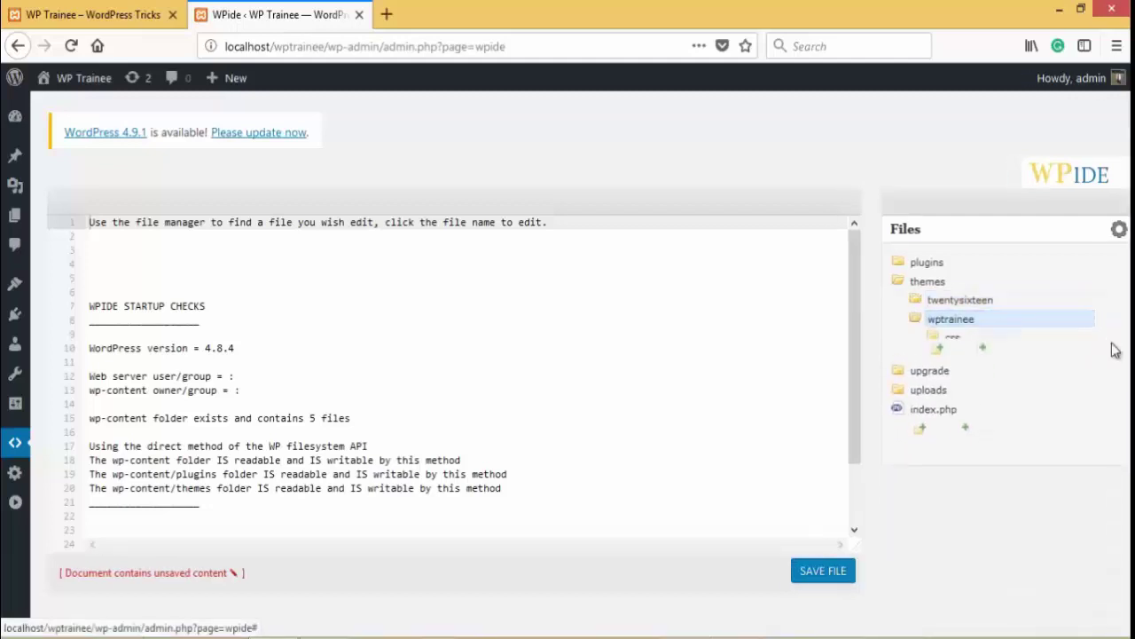
left_click(1068, 415)
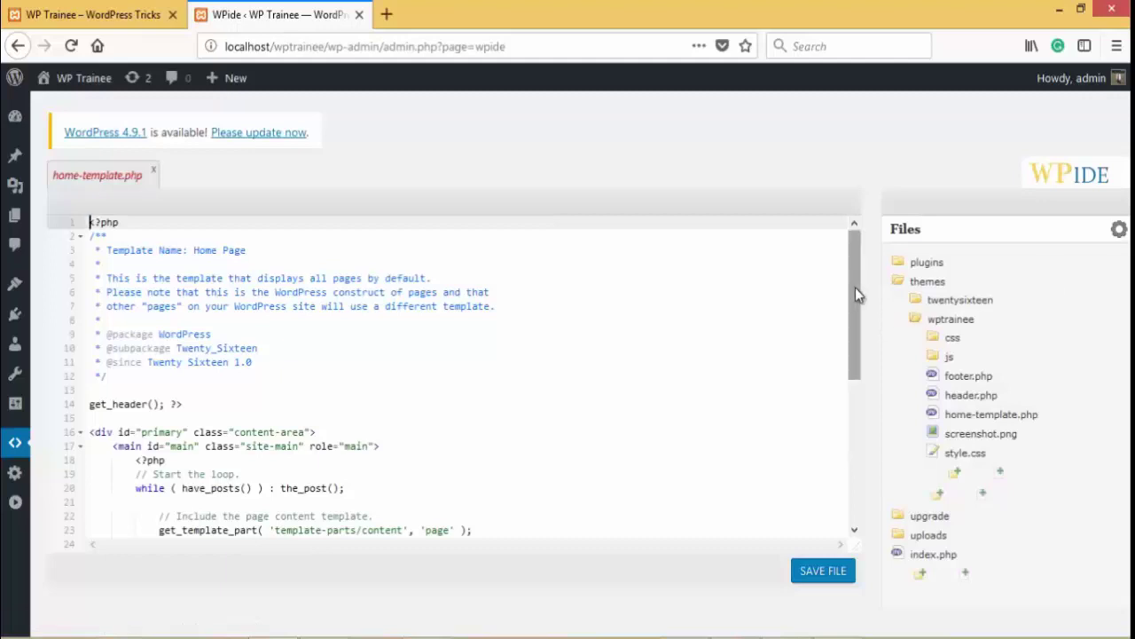
left_click_drag(855, 287, 882, 437)
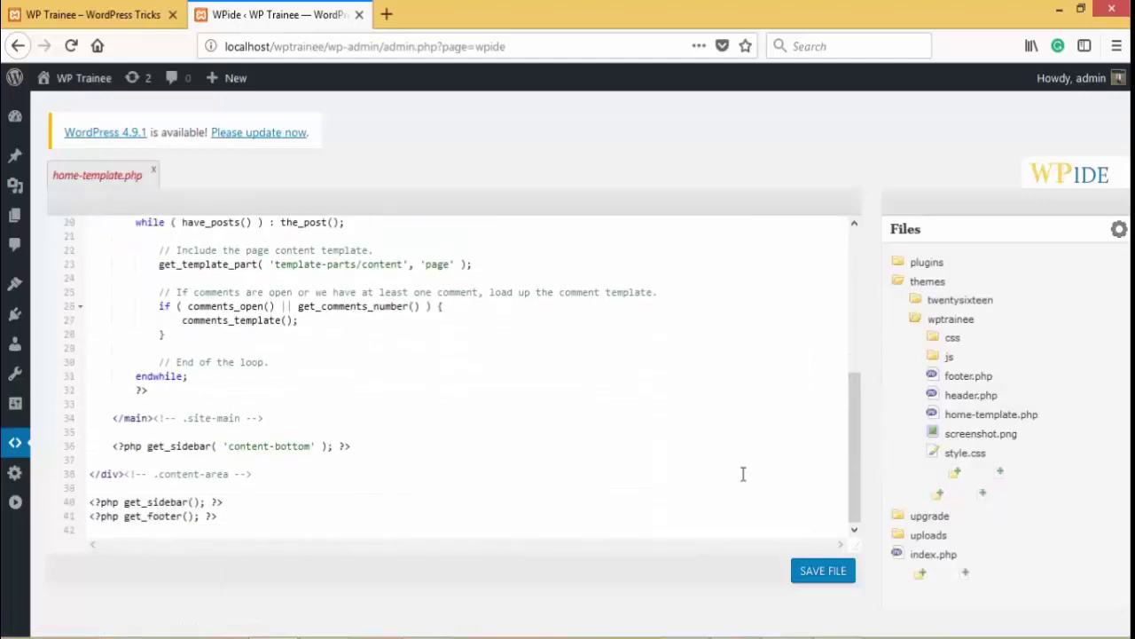
Delete the content-bottom and main get_sidebar calls, save, and reload the live Home page
left_click_drag(106, 450, 379, 453)
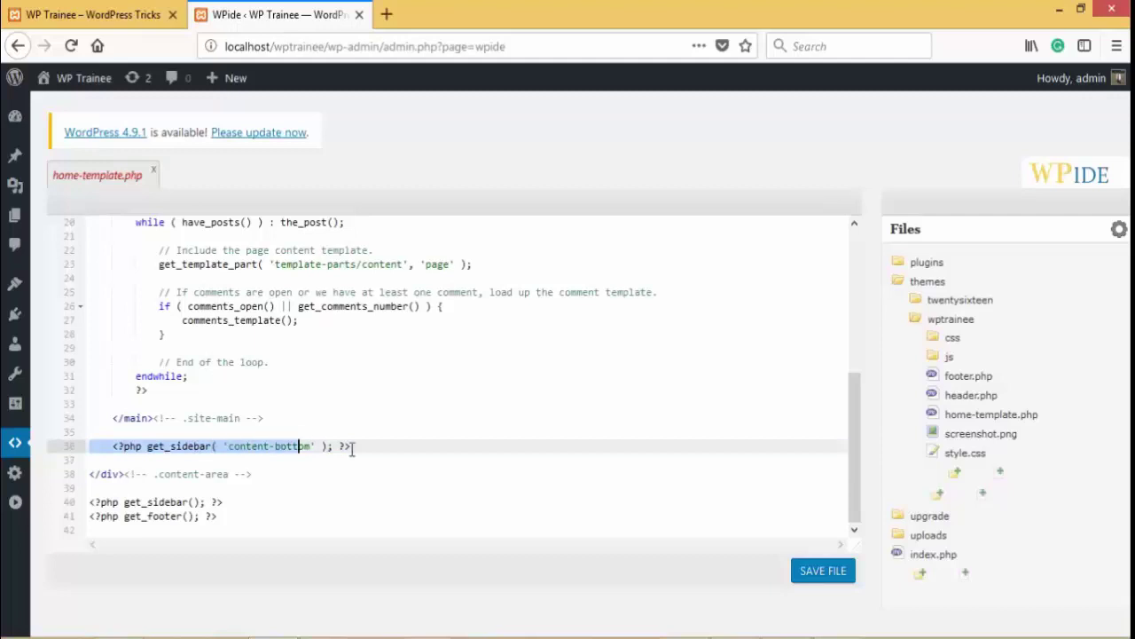
key("Delete")
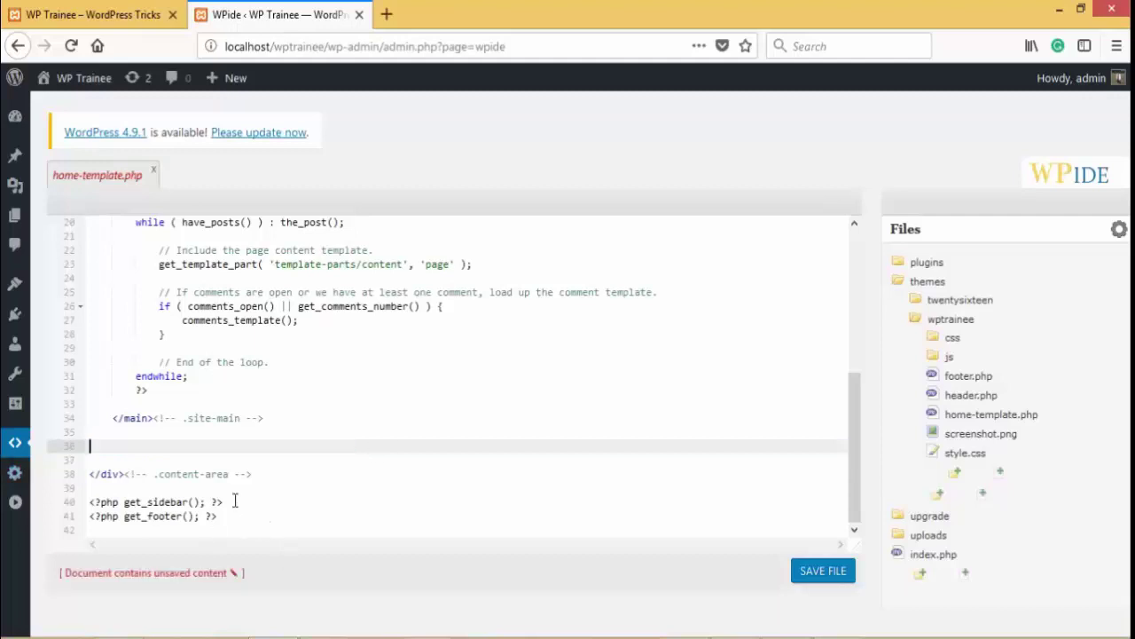
left_click_drag(234, 501, 92, 502)
key("Delete")
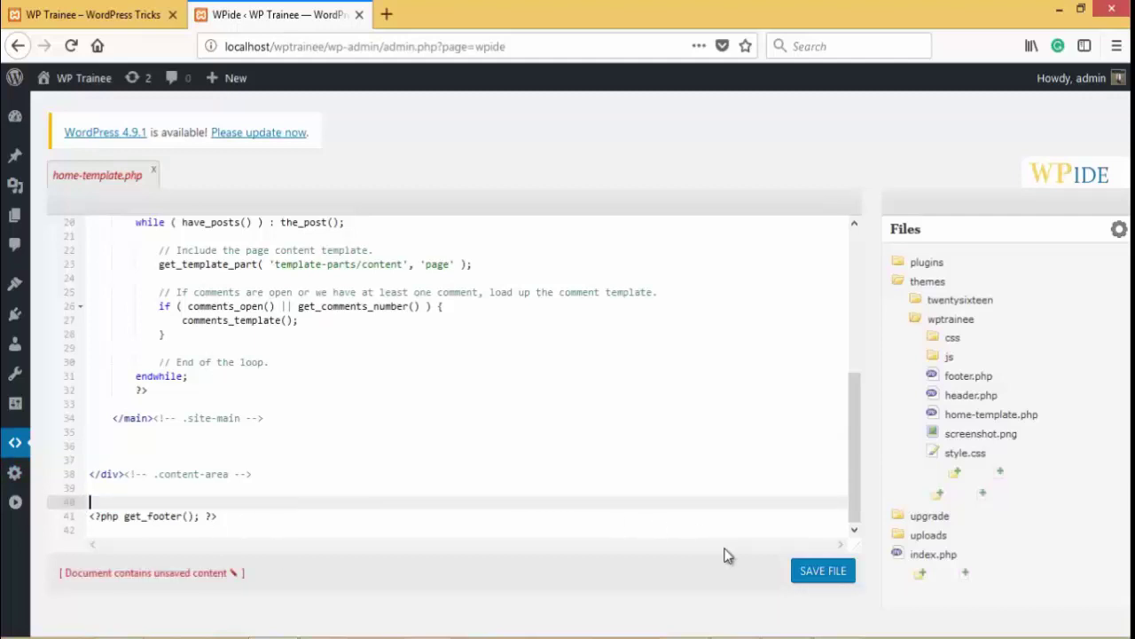
left_click(824, 571)
left_click(32, 11)
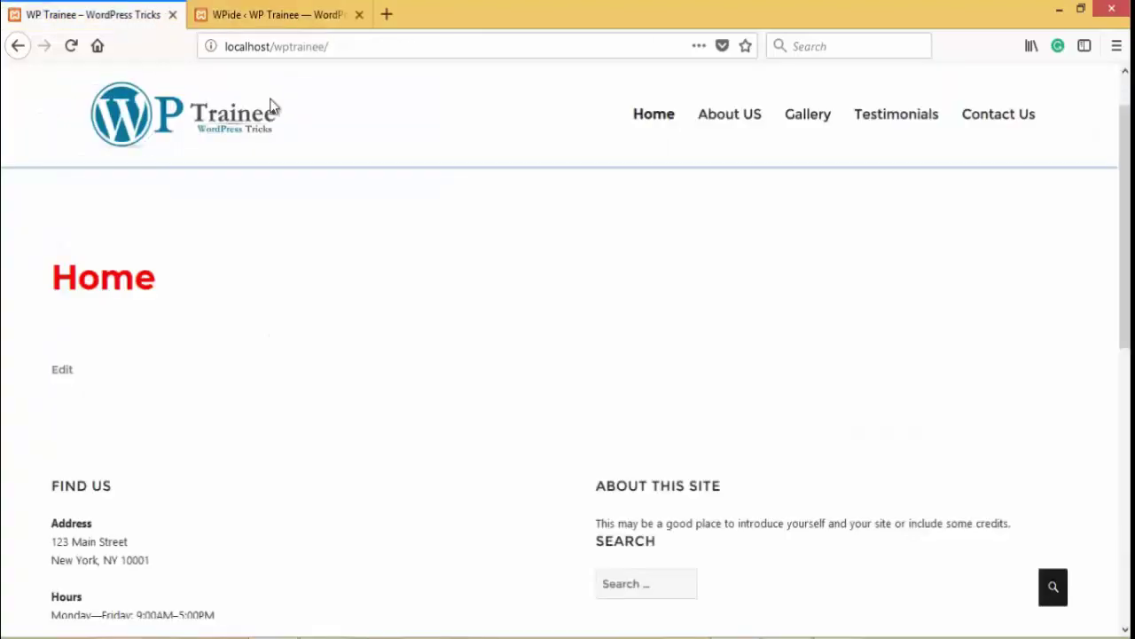
left_click(71, 45)
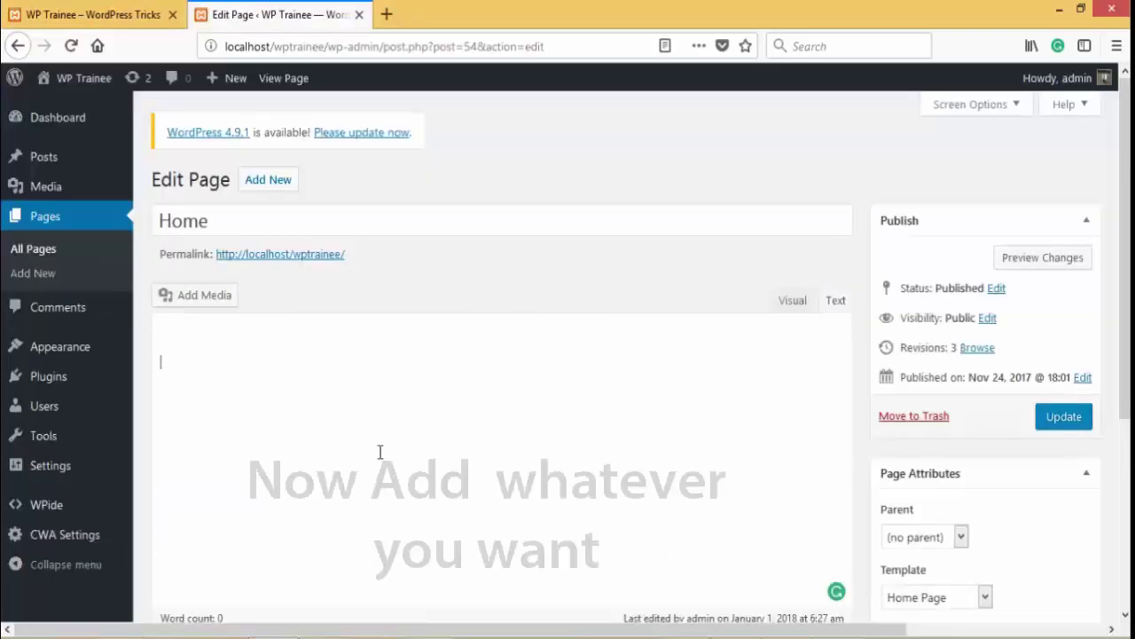
Type 'Here Is the Home Page Template' into the Visual editor
left_click(799, 300)
type("Hrere")
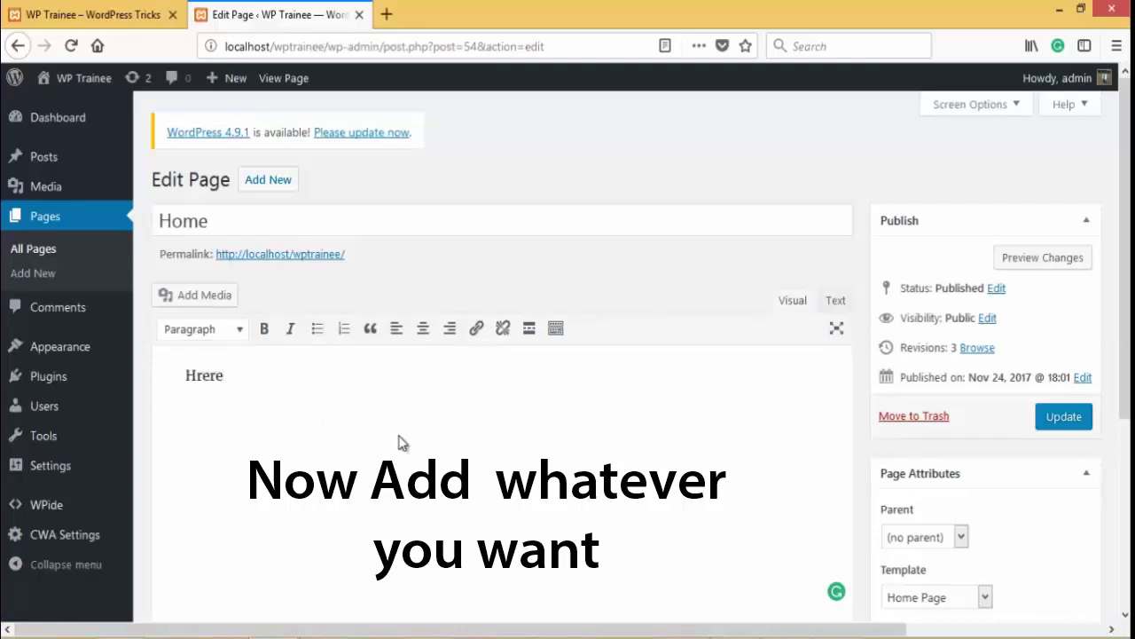
key("ctrl+a")
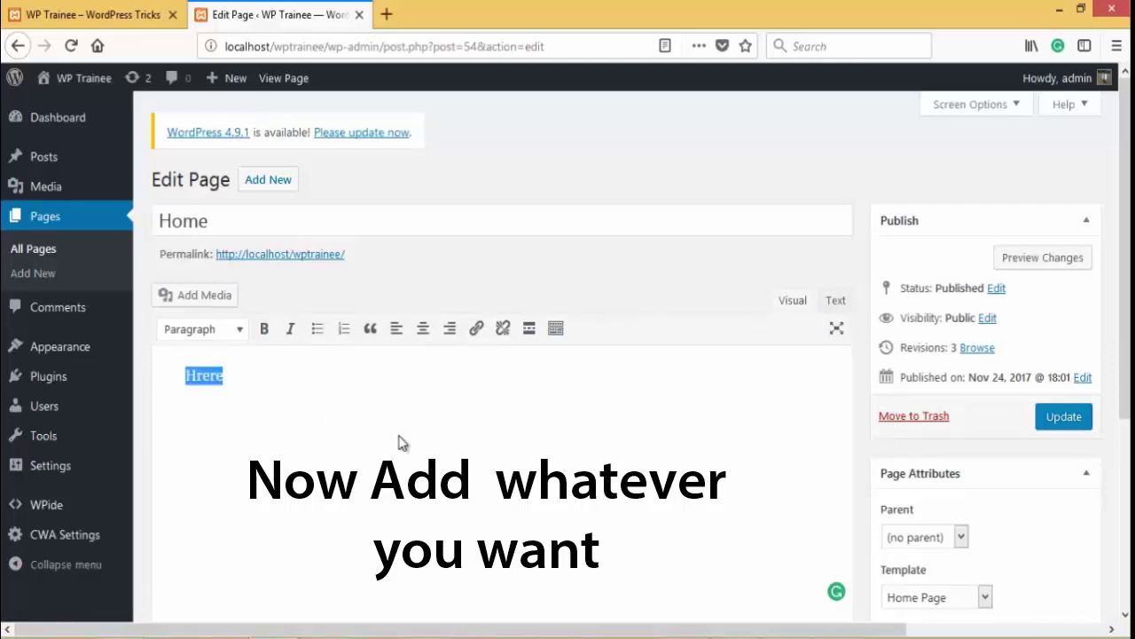
type("Home Page Template")
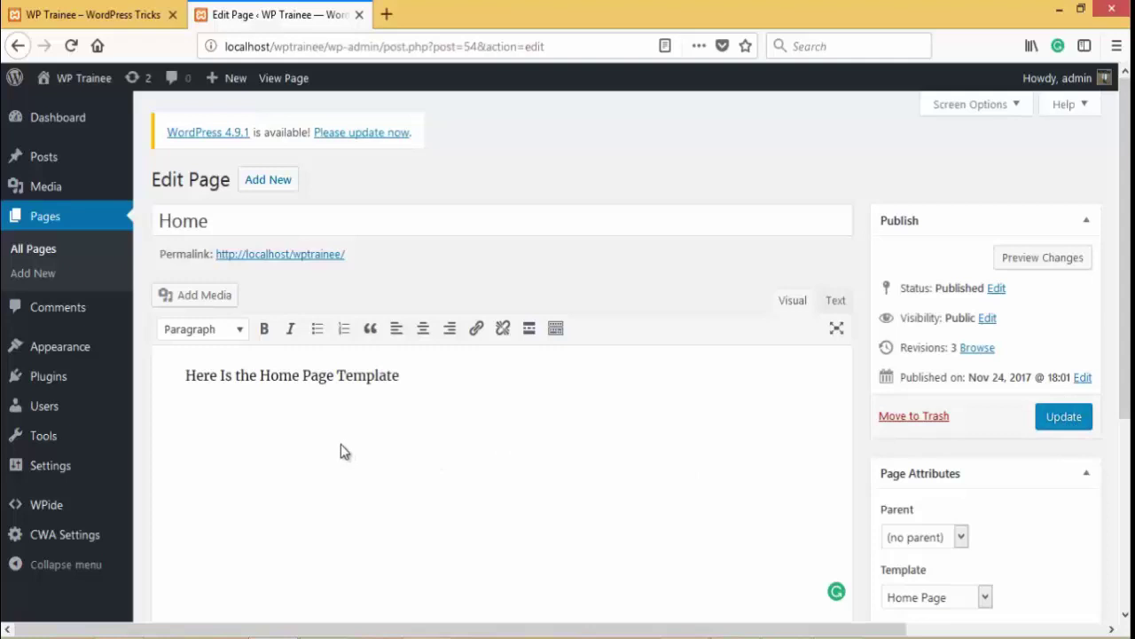
Make the line a Heading 2, update the page, and reload the live site
left_click_drag(340, 451, 153, 386)
left_click(233, 341)
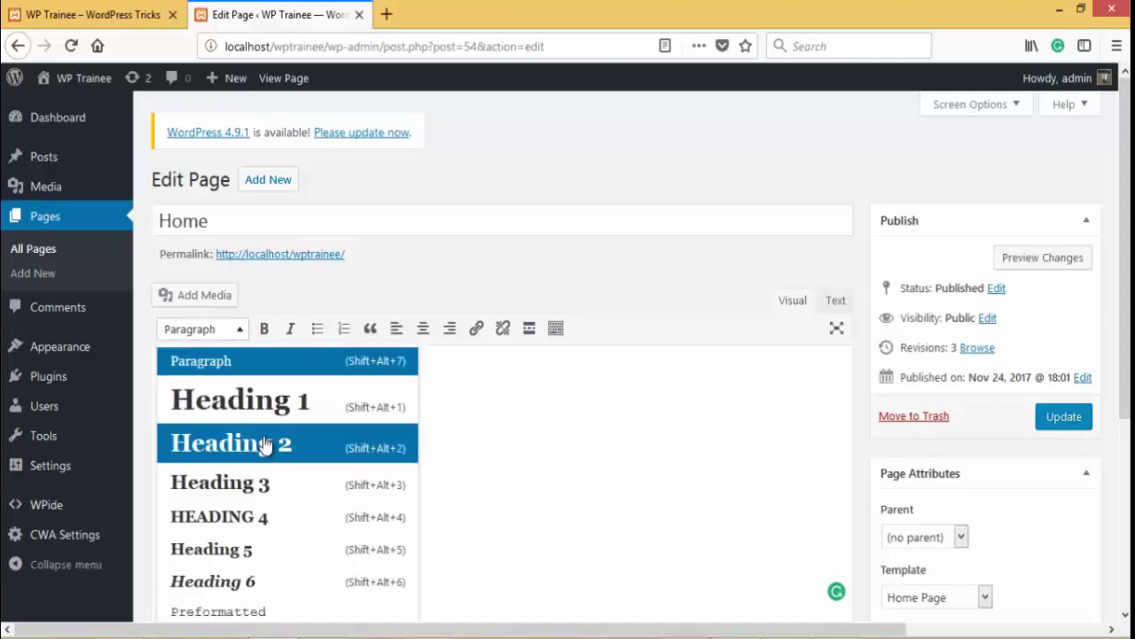
left_click(264, 446)
left_click(1064, 417)
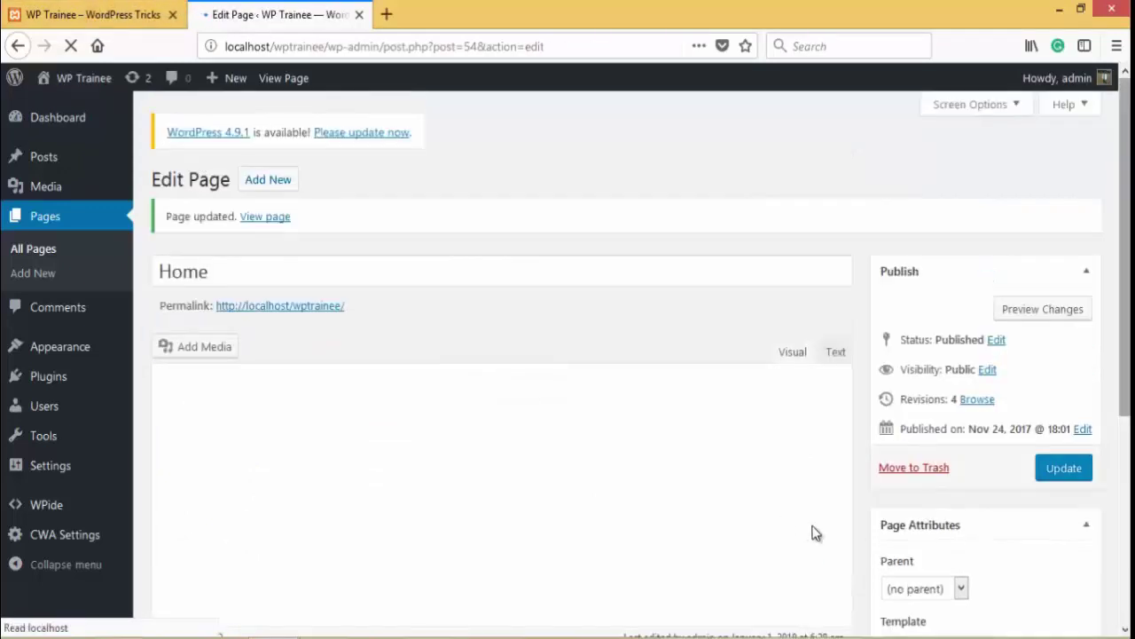
scroll(1035, 462, "down", 3)
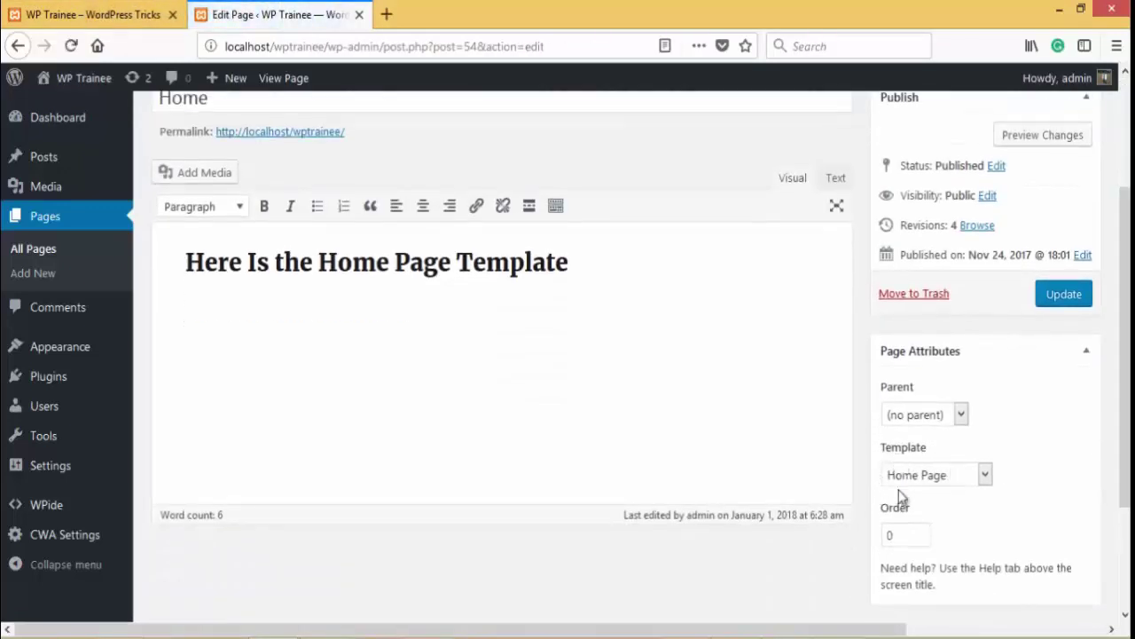
left_click(76, 9)
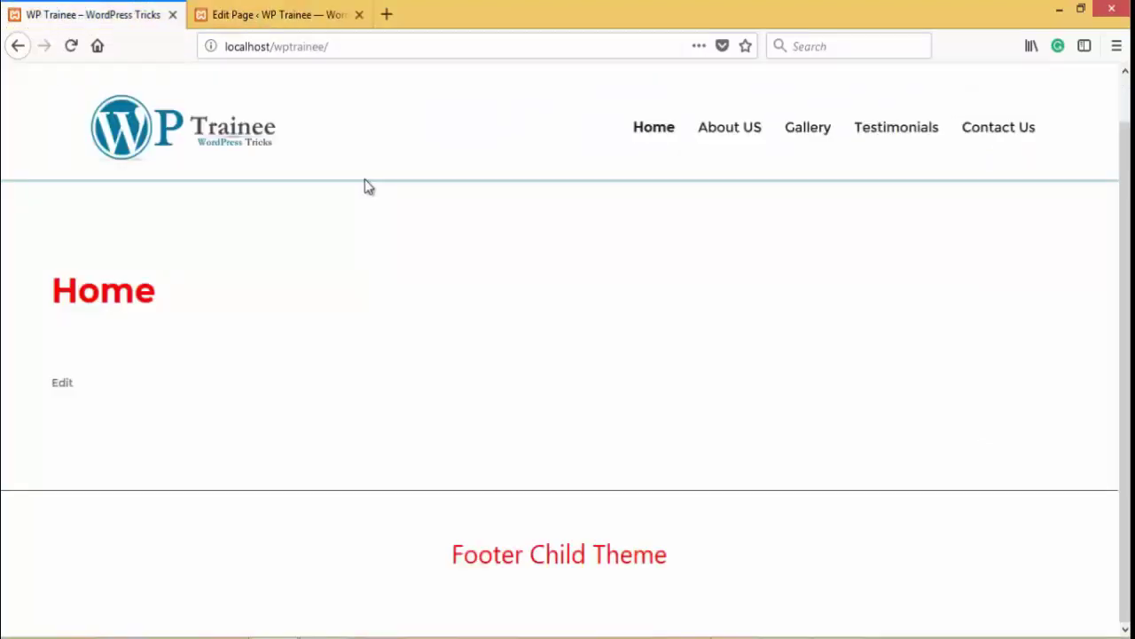
left_click(72, 46)
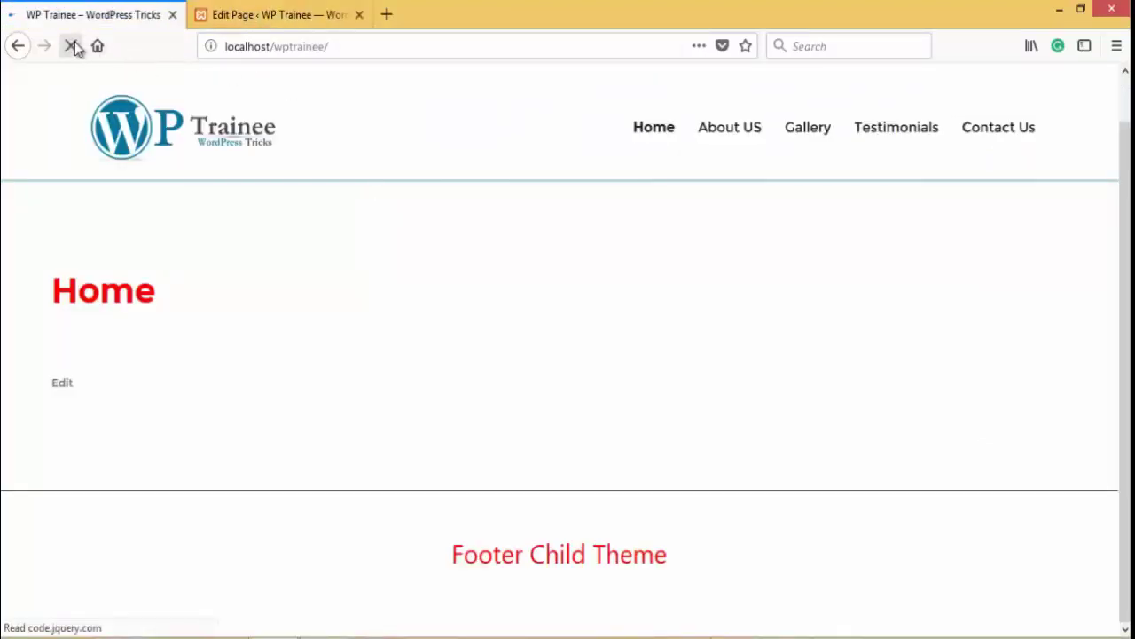